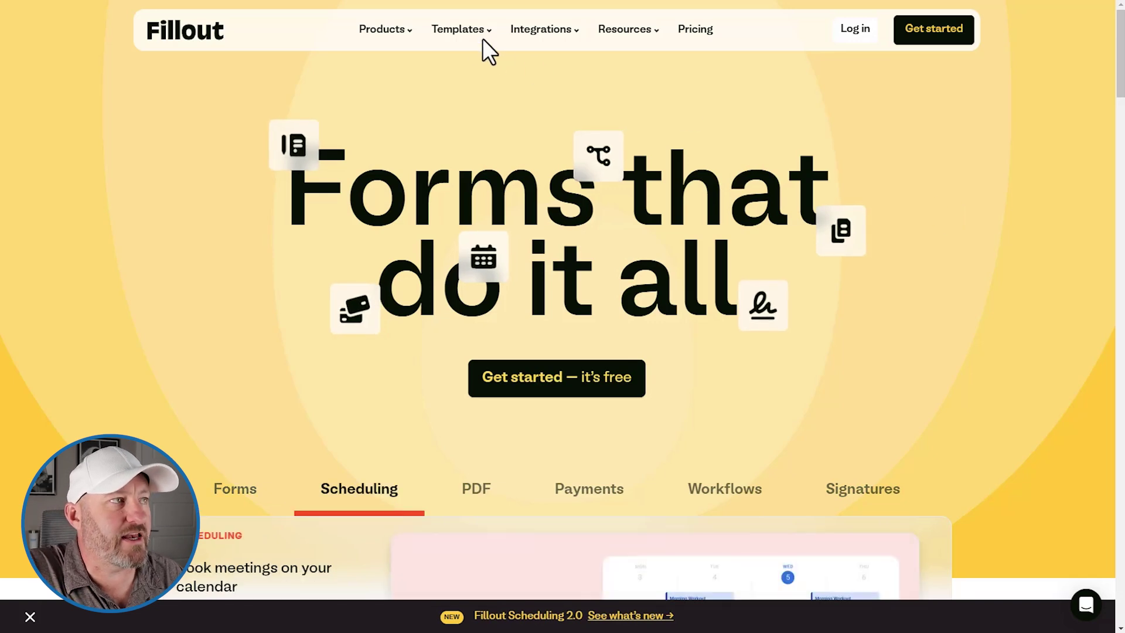
# Step: Filter all templates to Human resources and preview the Employee Onboarding Form Template
pyautogui.moveTo(461, 35)
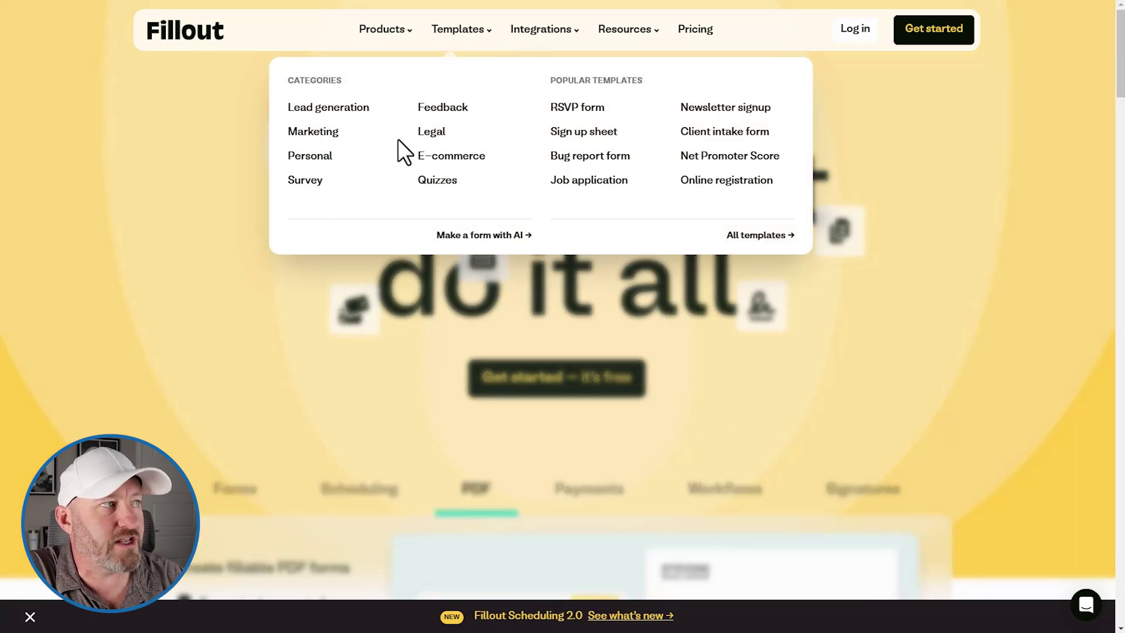
pyautogui.click(748, 237)
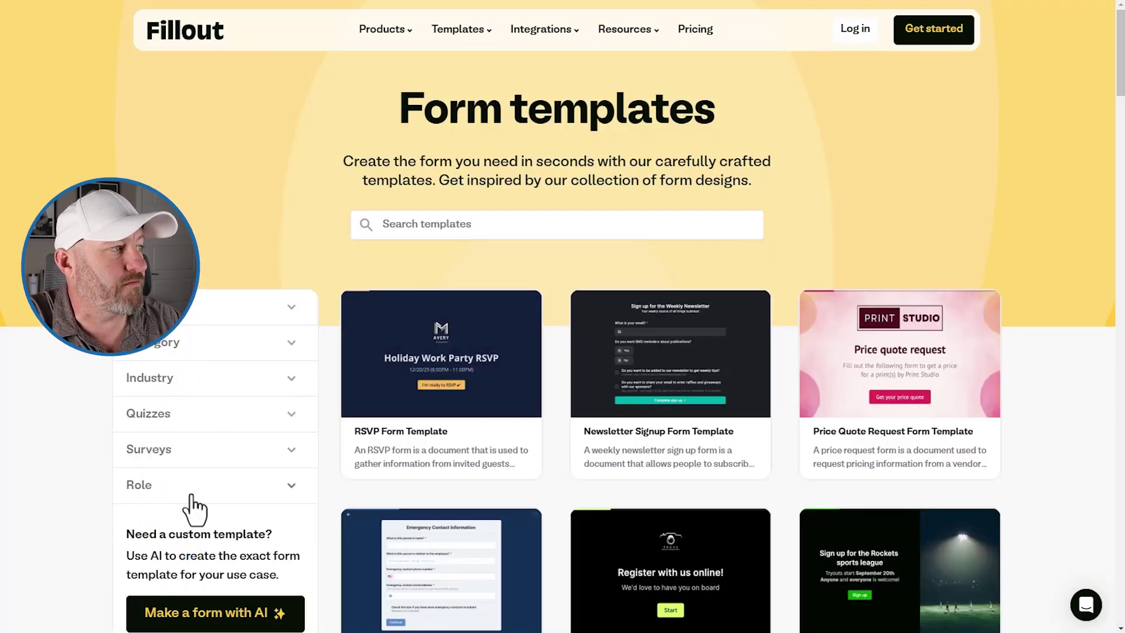
pyautogui.click(187, 485)
pyautogui.scroll(-3, 187, 486)
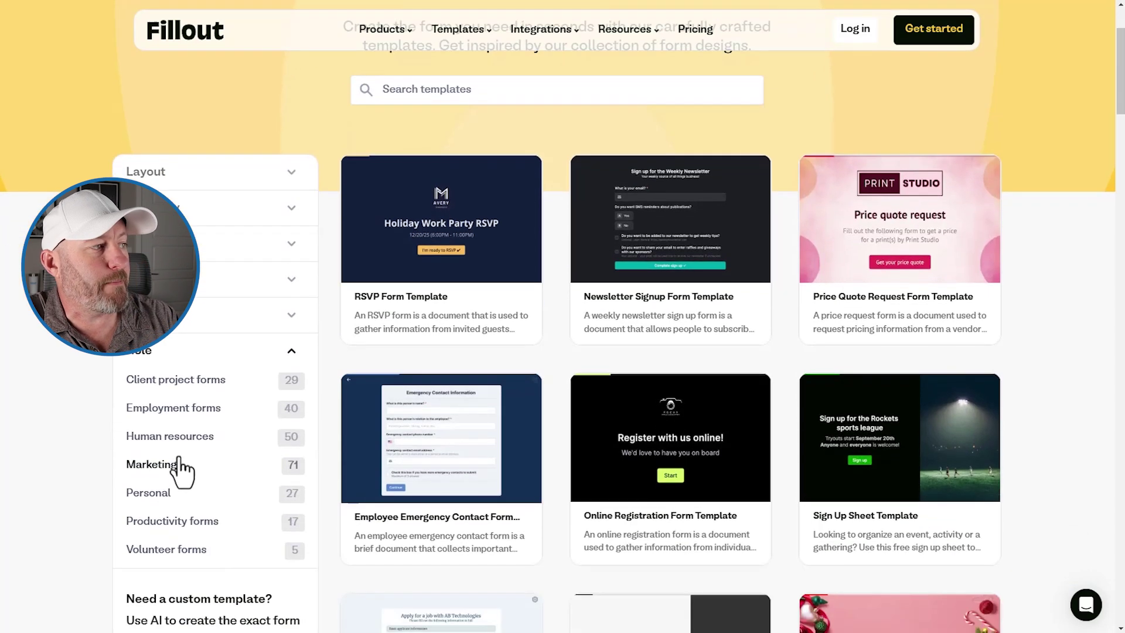
pyautogui.click(175, 440)
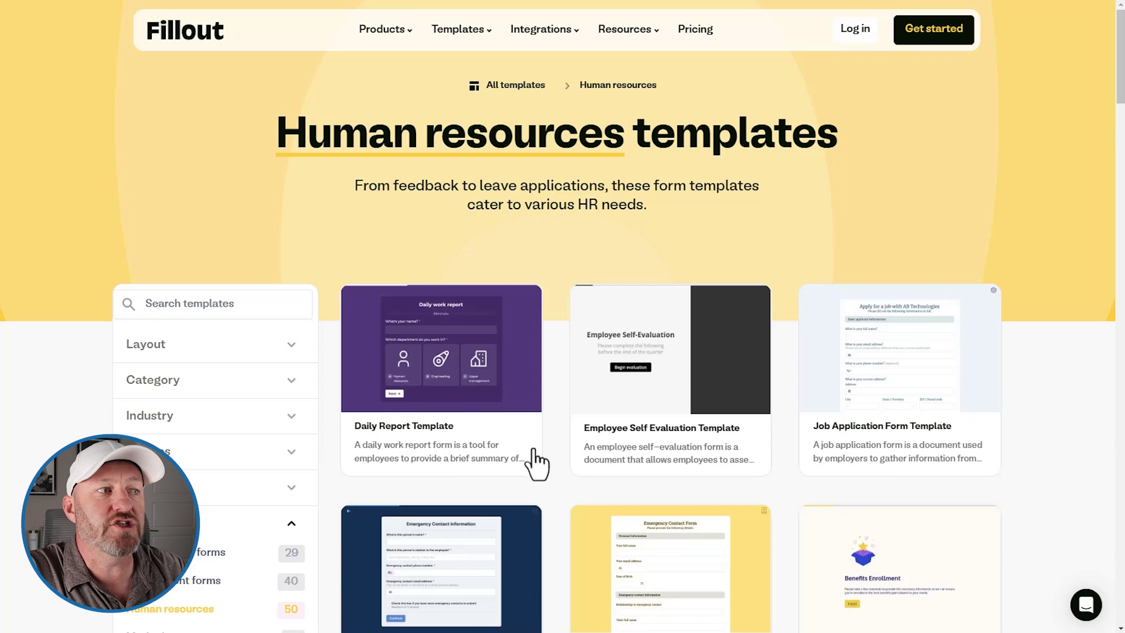
pyautogui.scroll(-5, 671, 389)
pyautogui.scroll(-4, 678, 375)
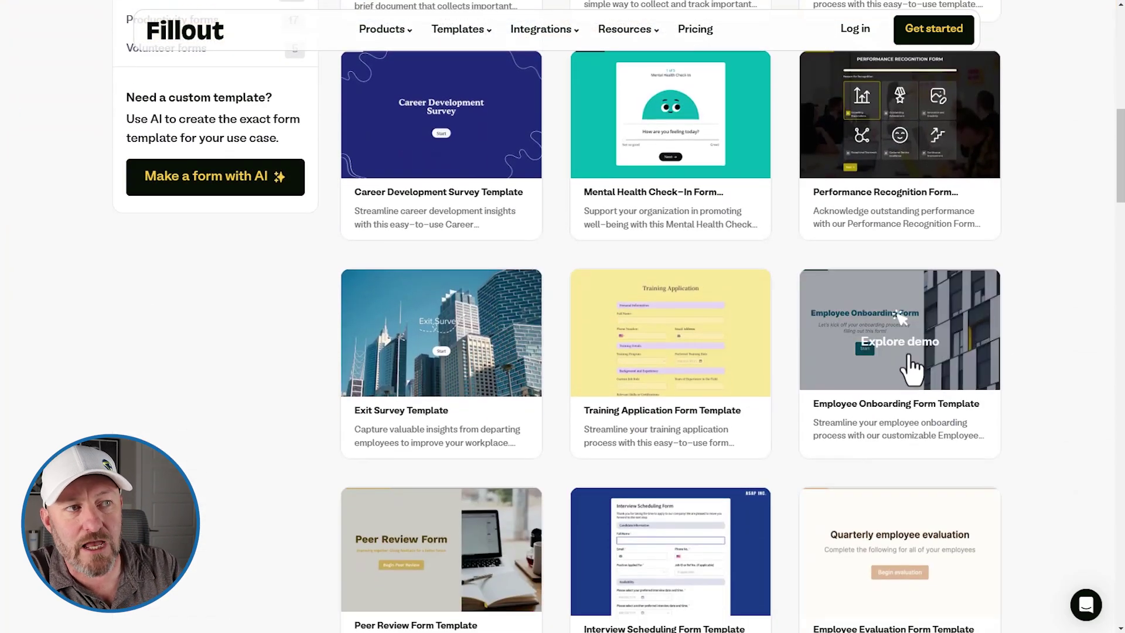
pyautogui.click(910, 360)
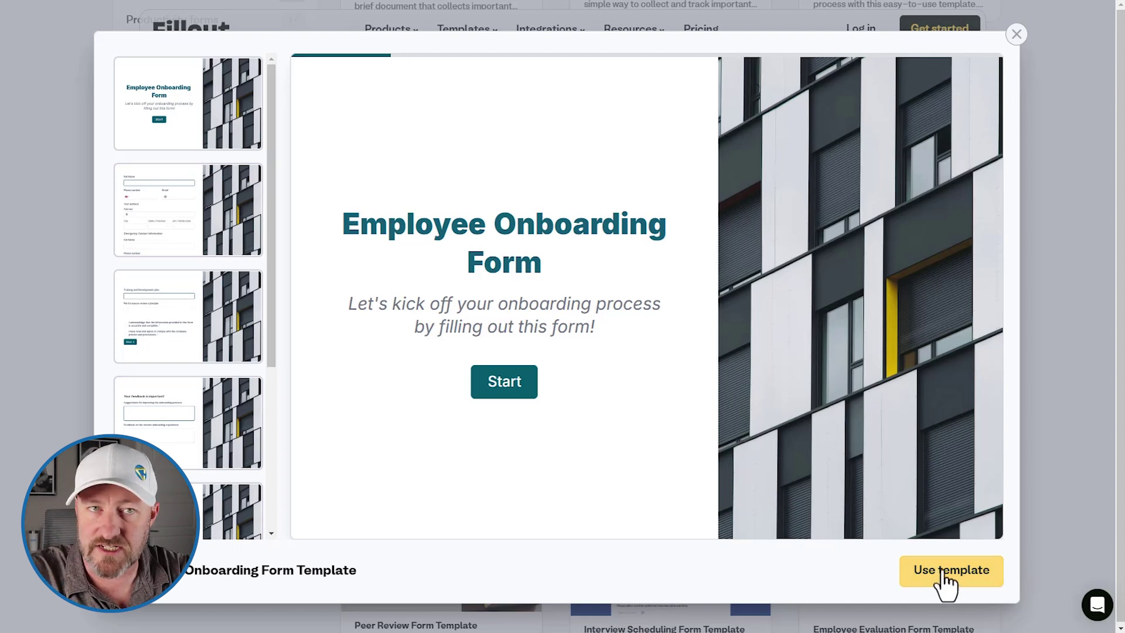
# Step: Preview the second page and the Training and Development page's training plan options
pyautogui.click(188, 229)
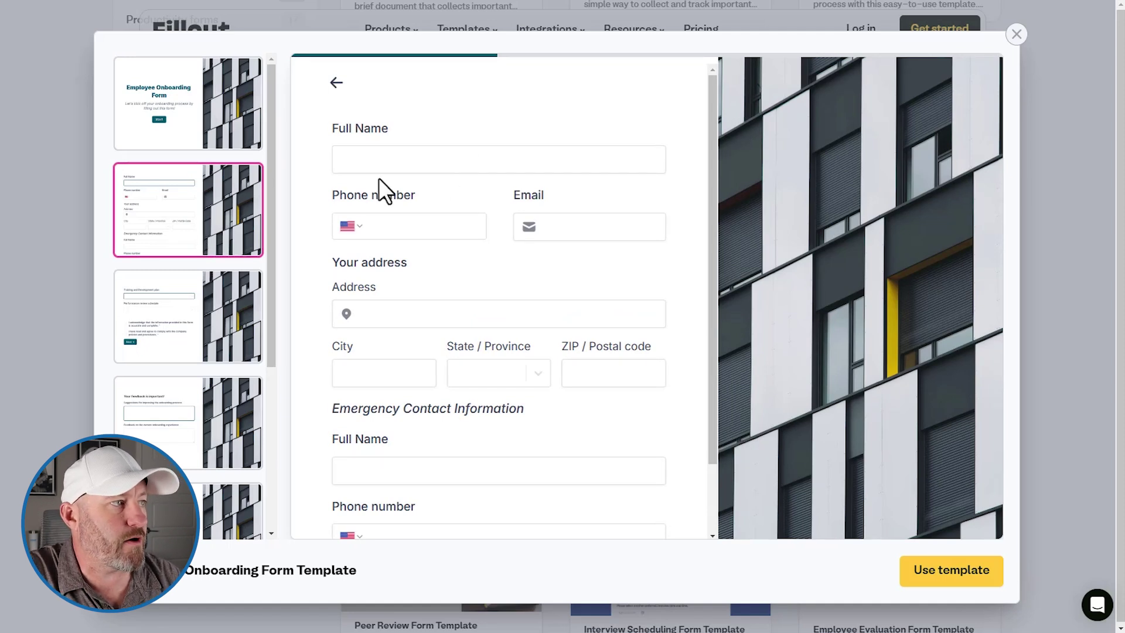
pyautogui.scroll(-2, 508, 206)
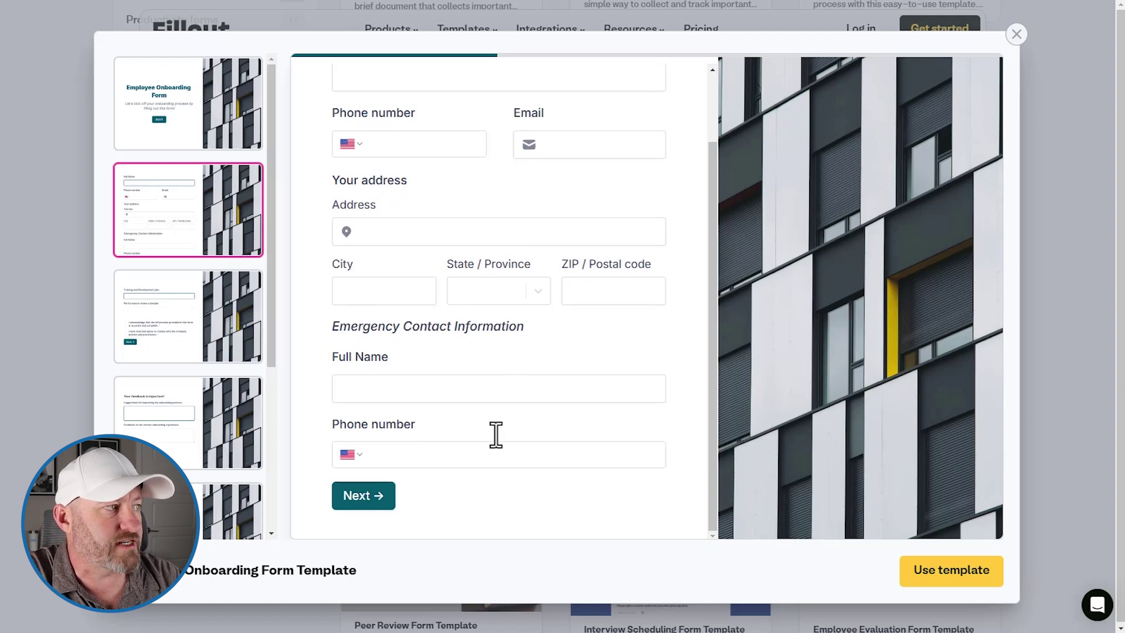
pyautogui.click(203, 316)
pyautogui.click(486, 203)
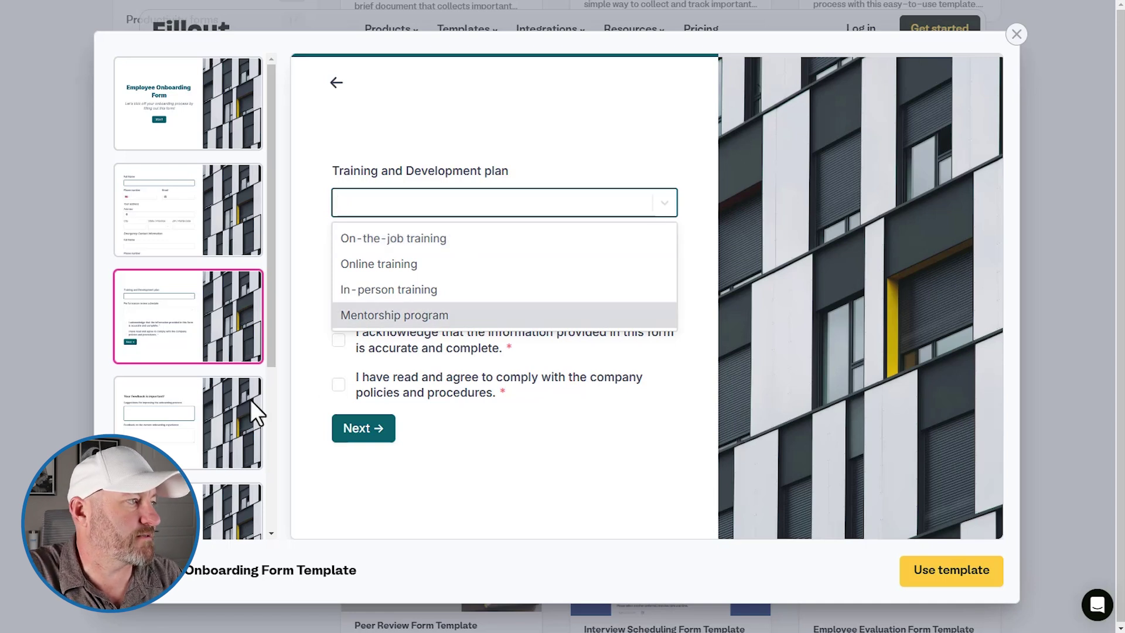
# Step: Preview the feedback, job details, Company Policies and Thank you pages, then use the template
pyautogui.click(226, 410)
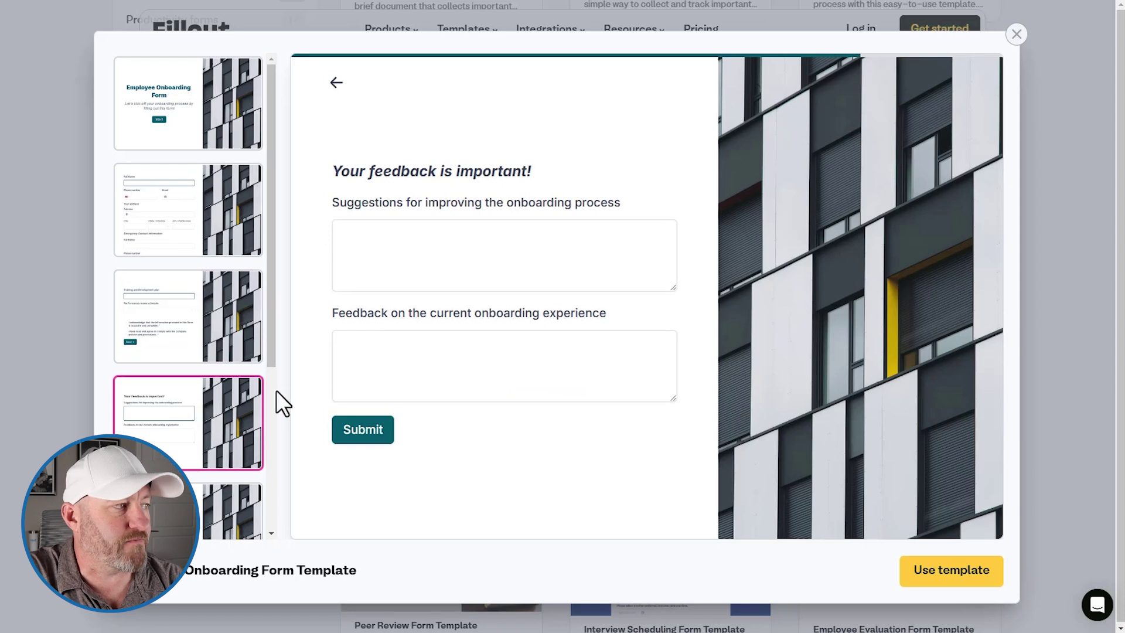
pyautogui.scroll(-3, 201, 411)
pyautogui.click(199, 326)
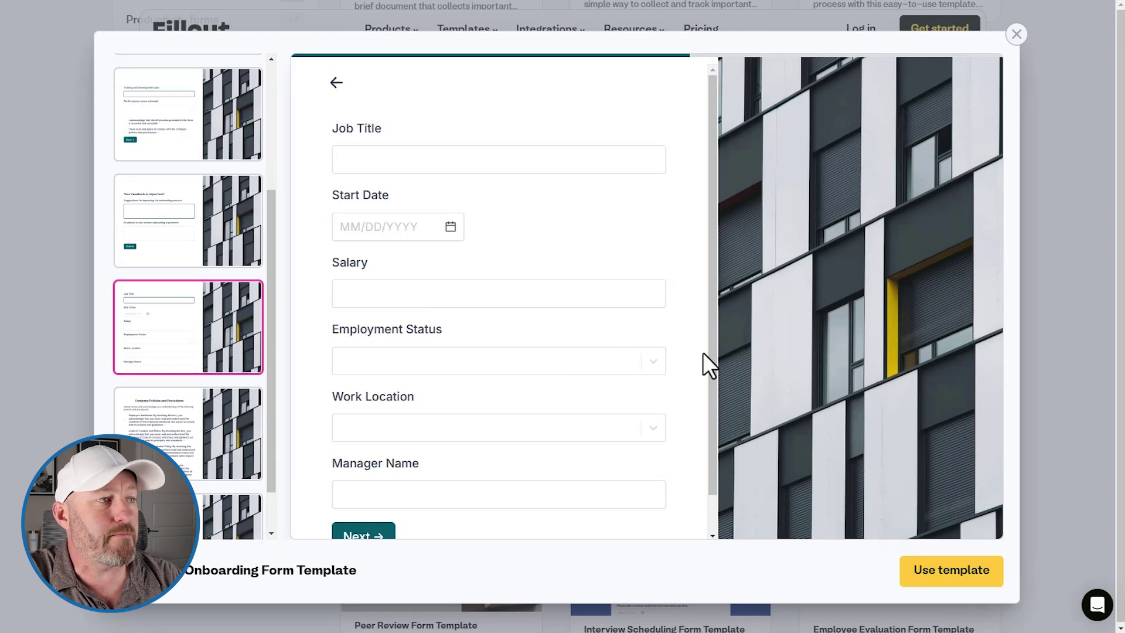
pyautogui.scroll(-1, 518, 401)
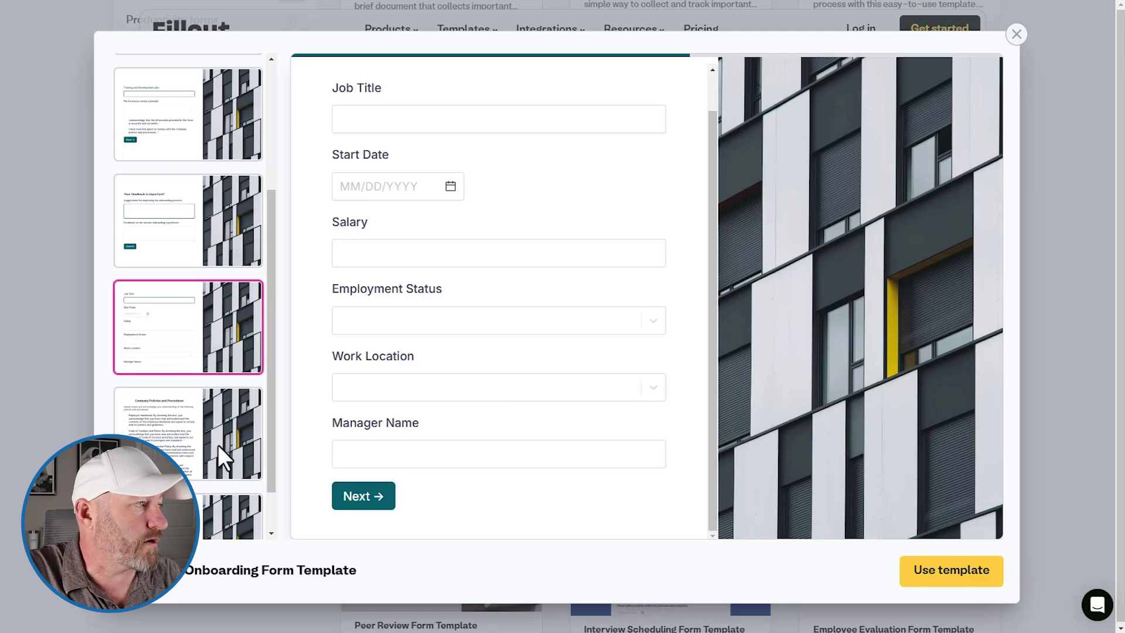
pyautogui.click(168, 441)
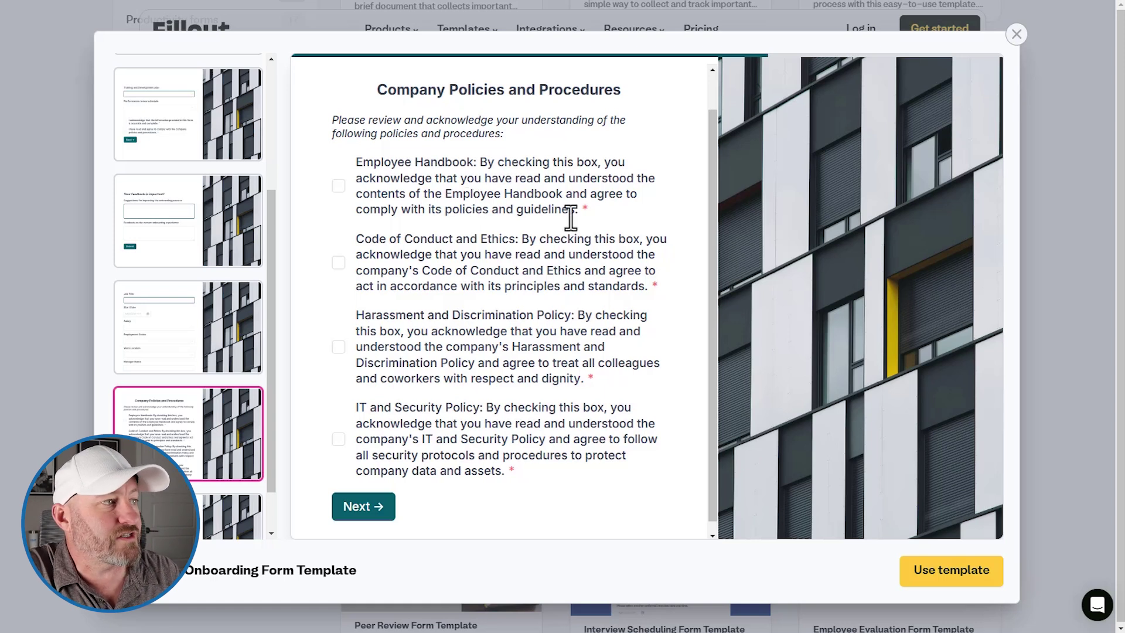
pyautogui.scroll(-1, 234, 466)
pyautogui.click(194, 459)
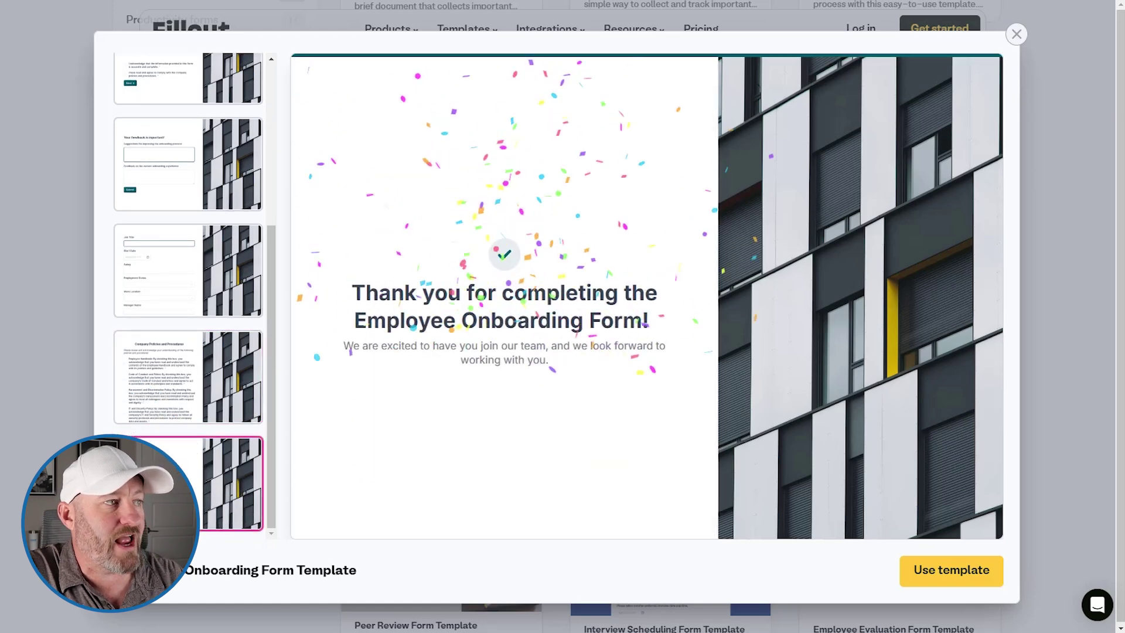
pyautogui.click(920, 567)
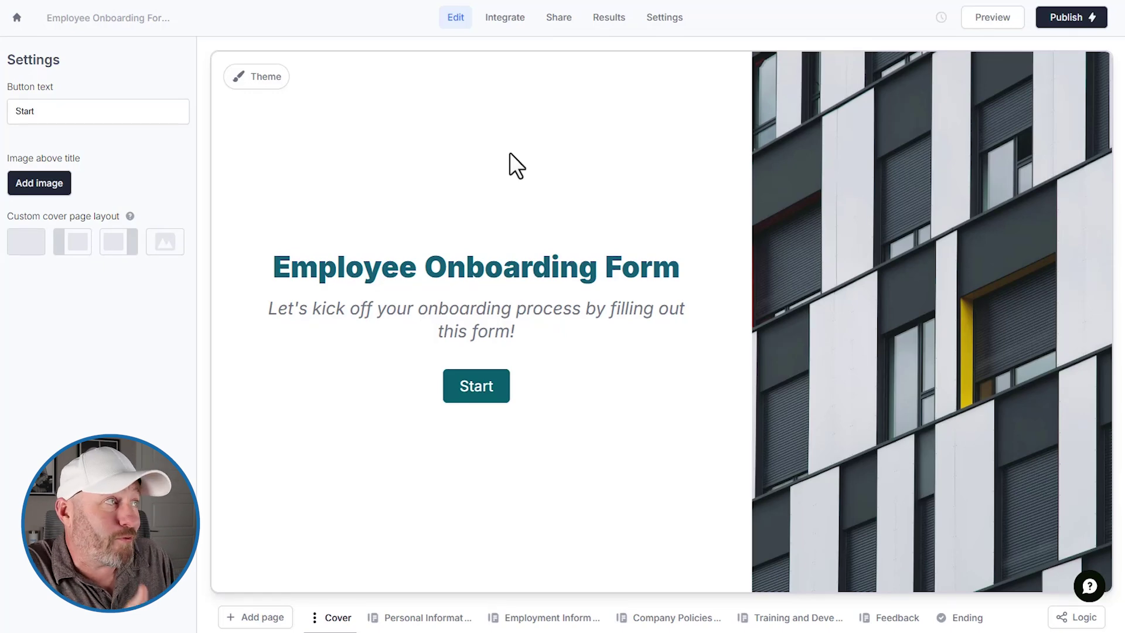
# Step: Remove 'Template 7' from the form name, leaving 'Employee Onboarding Form'
pyautogui.click(107, 18)
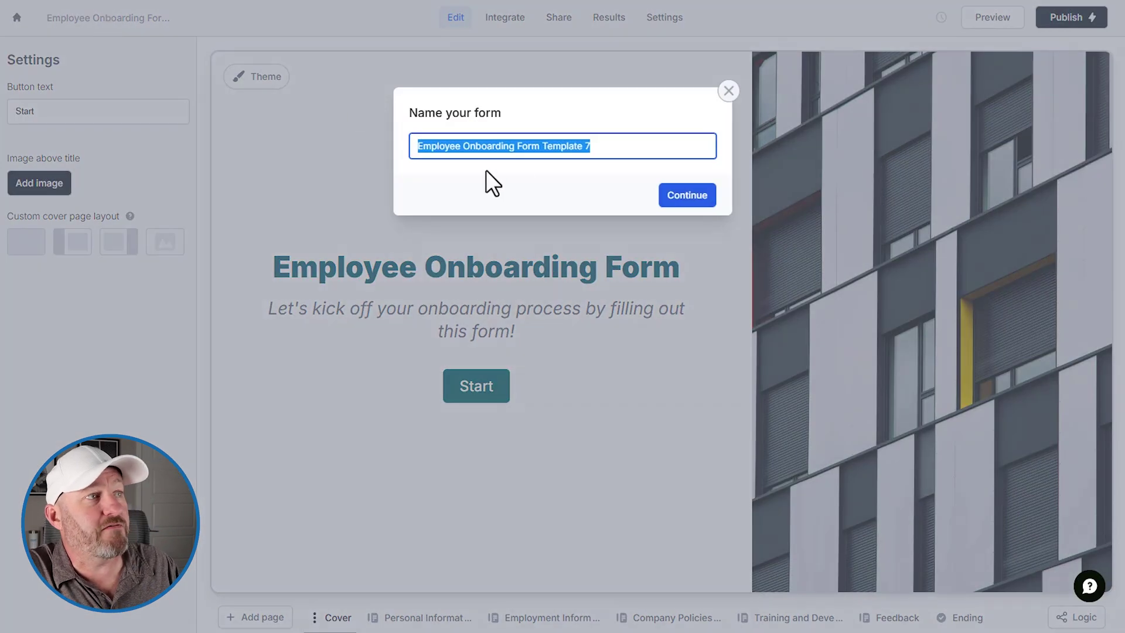
pyautogui.click(605, 148)
pyautogui.moveTo(605, 147); pyautogui.dragTo(543, 146)
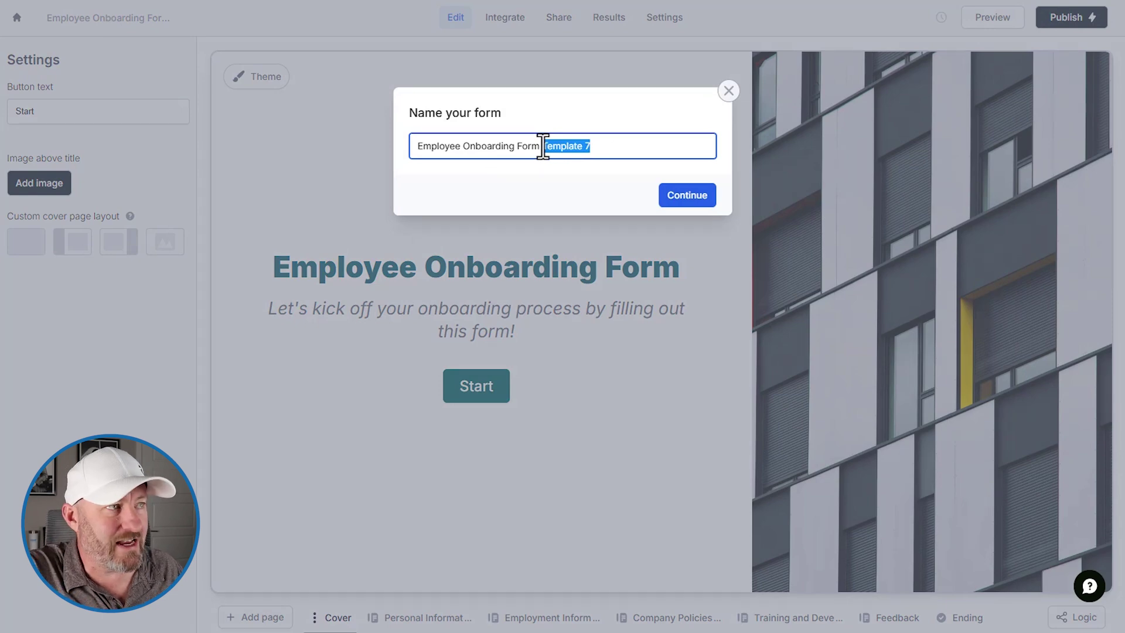
pyautogui.click(690, 199)
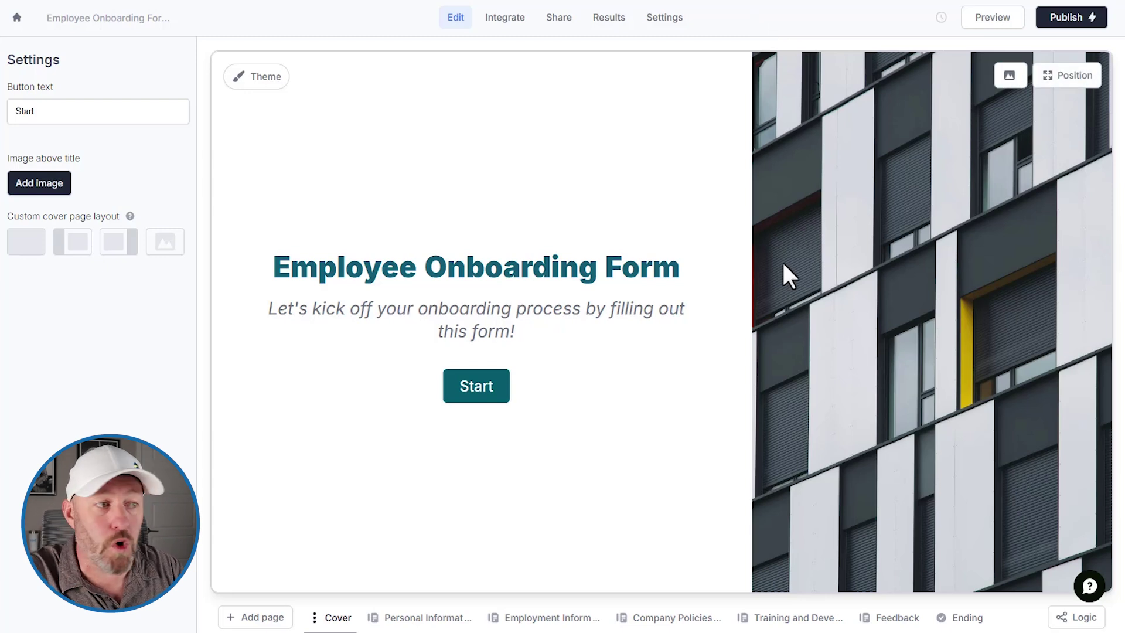
# Step: Delete the Salary field from the Employment Information page
pyautogui.click(423, 618)
pyautogui.click(519, 625)
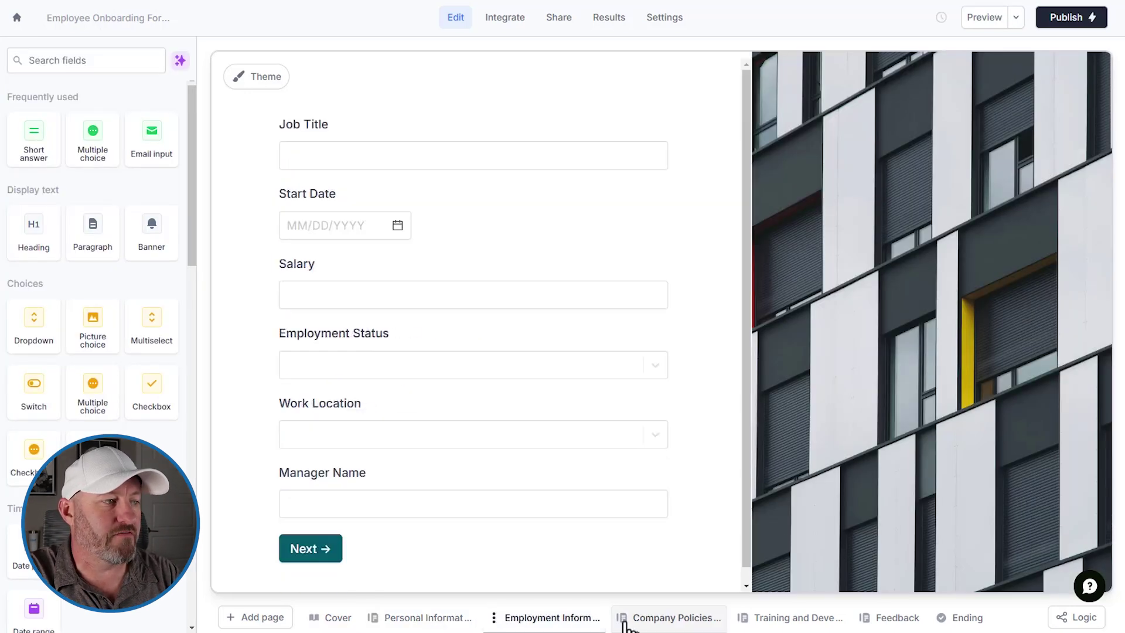
pyautogui.click(433, 622)
pyautogui.scroll(-1, 490, 422)
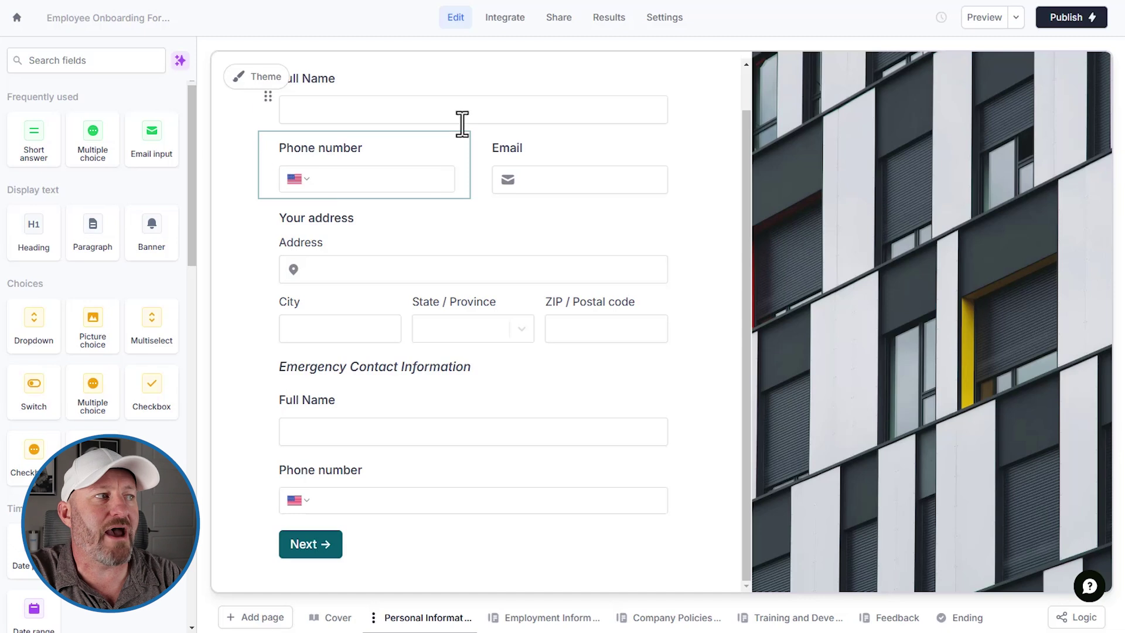
pyautogui.scroll(1, 591, 422)
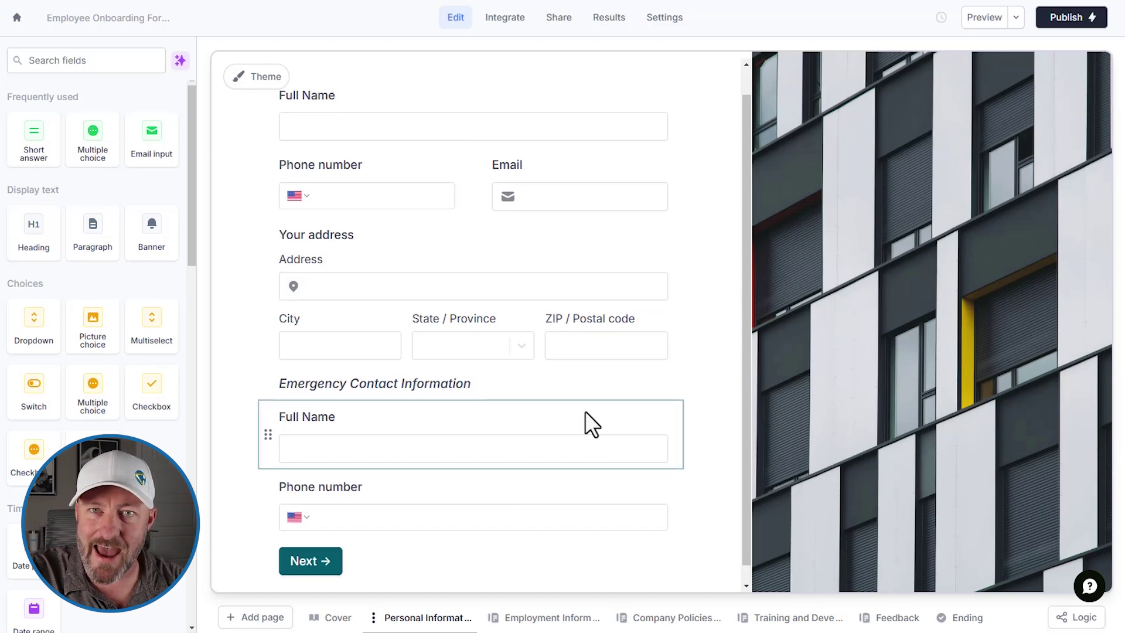
pyautogui.click(529, 620)
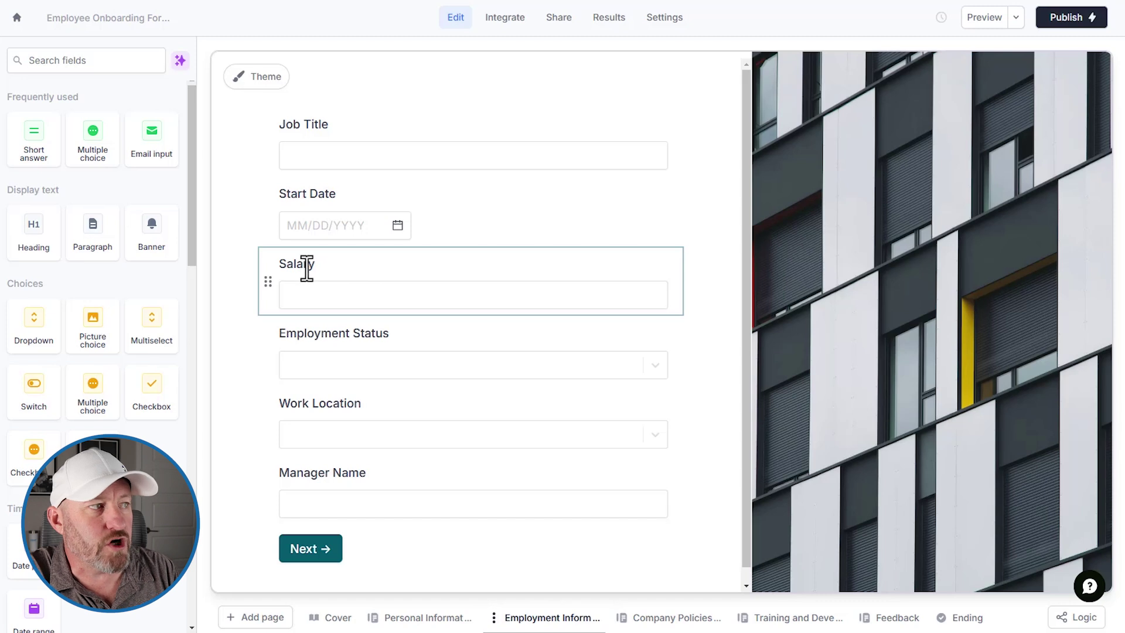
pyautogui.click(595, 266)
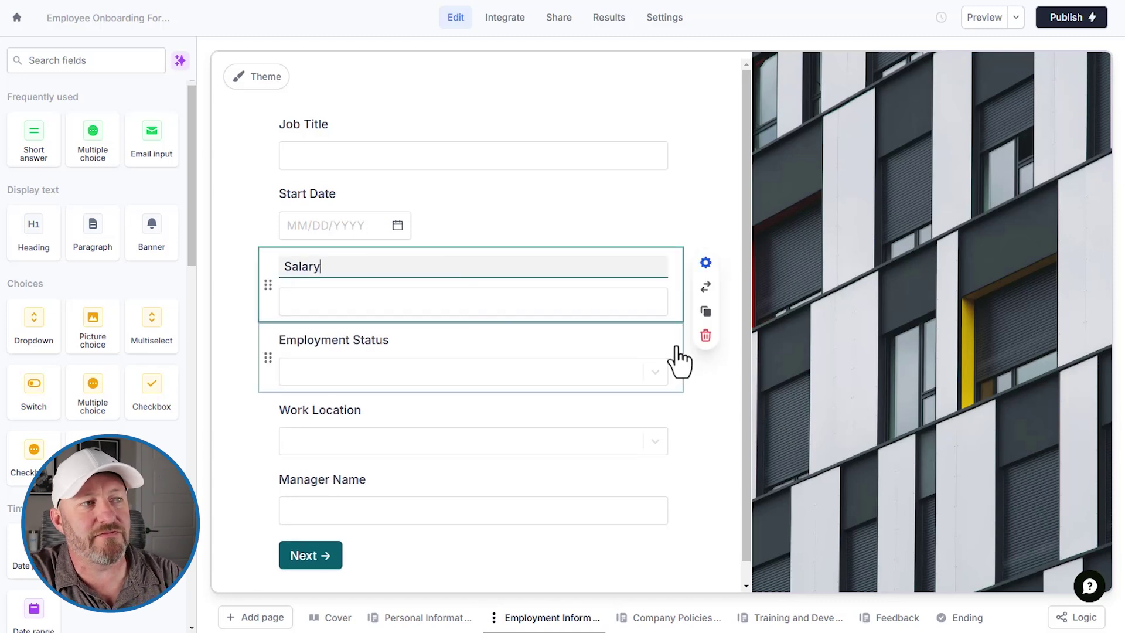
pyautogui.click(705, 336)
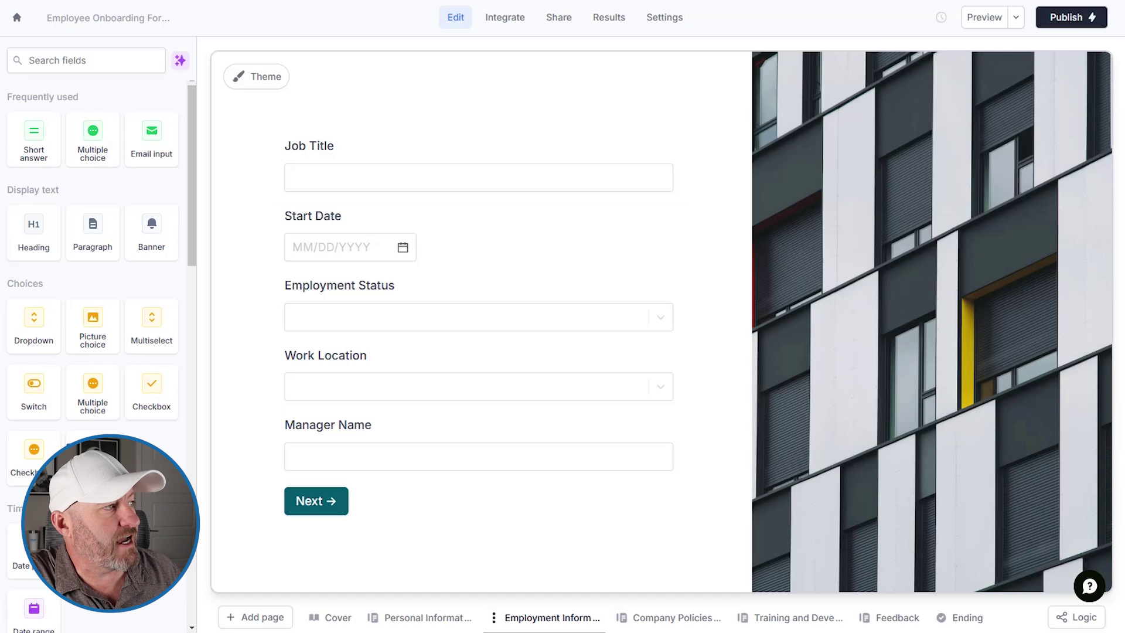
# Step: Add a dropdown question 'What's your favorite food style?' above Employment Status
pyautogui.moveTo(25, 334); pyautogui.dragTo(323, 278)
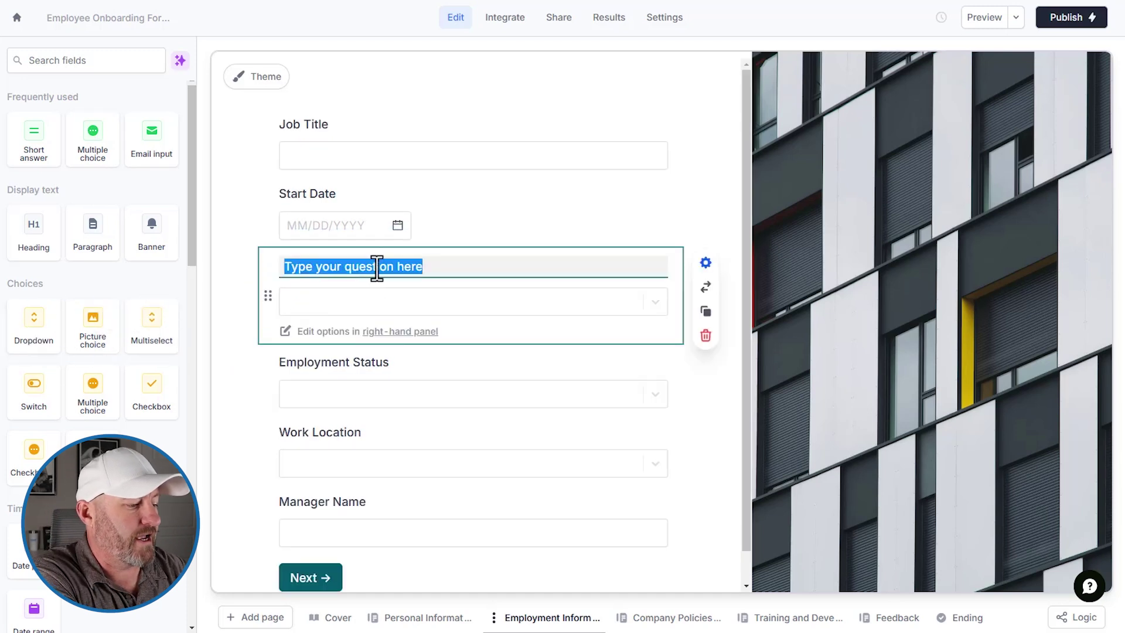
pyautogui.write("What's y")
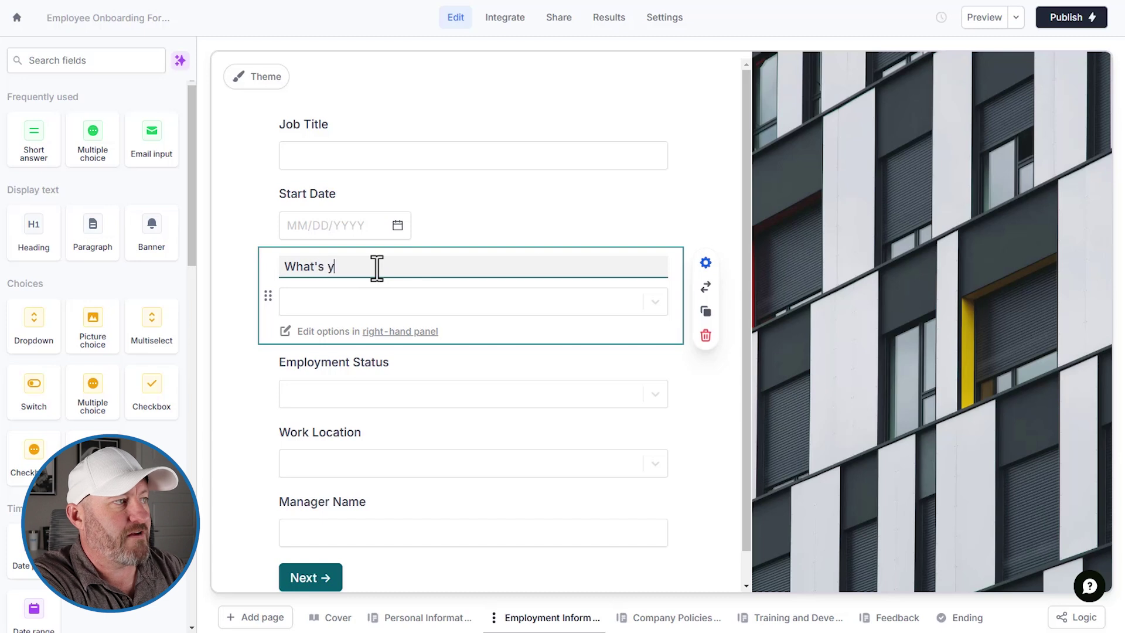
pyautogui.write('our favorite ')
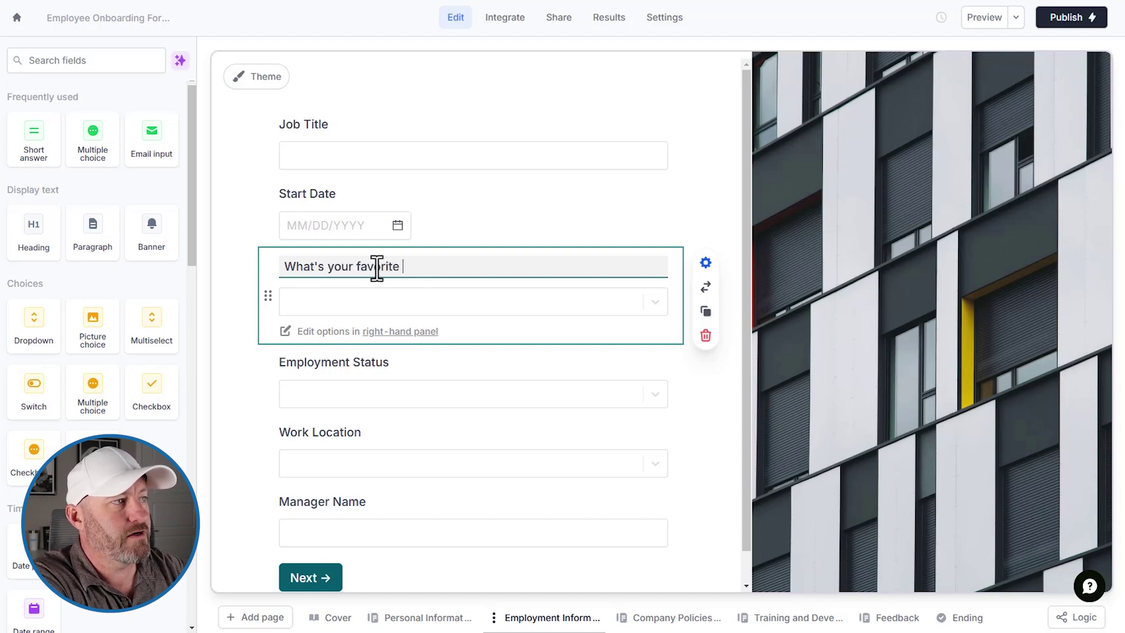
pyautogui.write('food sty')
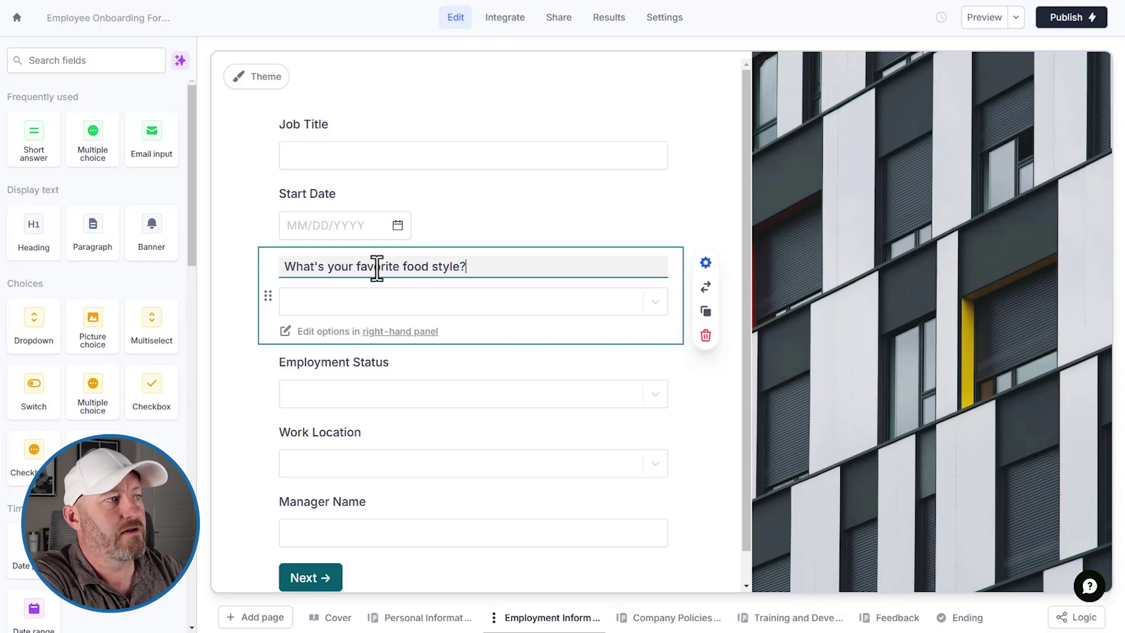
pyautogui.write('le?')
pyautogui.click(471, 306)
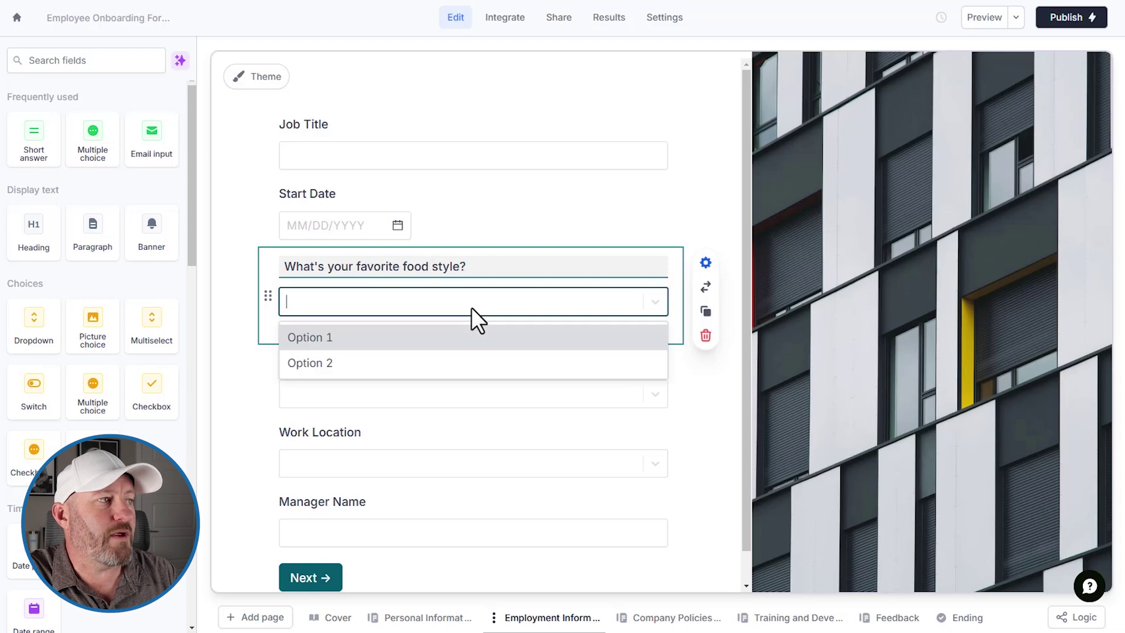
pyautogui.click(551, 268)
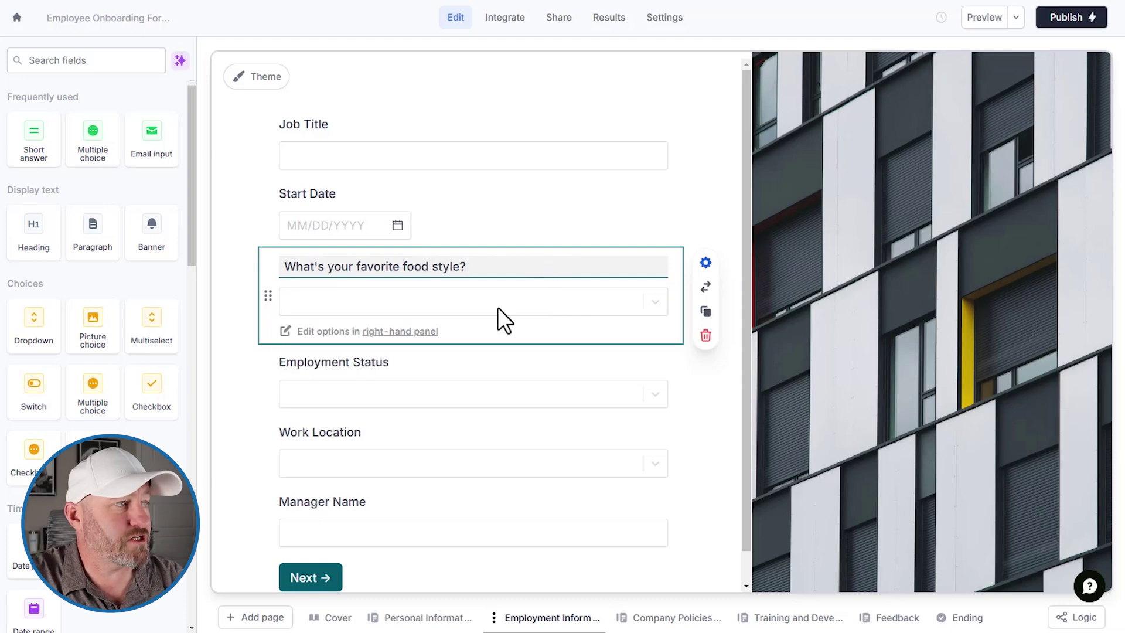
# Step: Reorder the dropdown's answer choices so Option 2 comes before Option 1
pyautogui.click(396, 333)
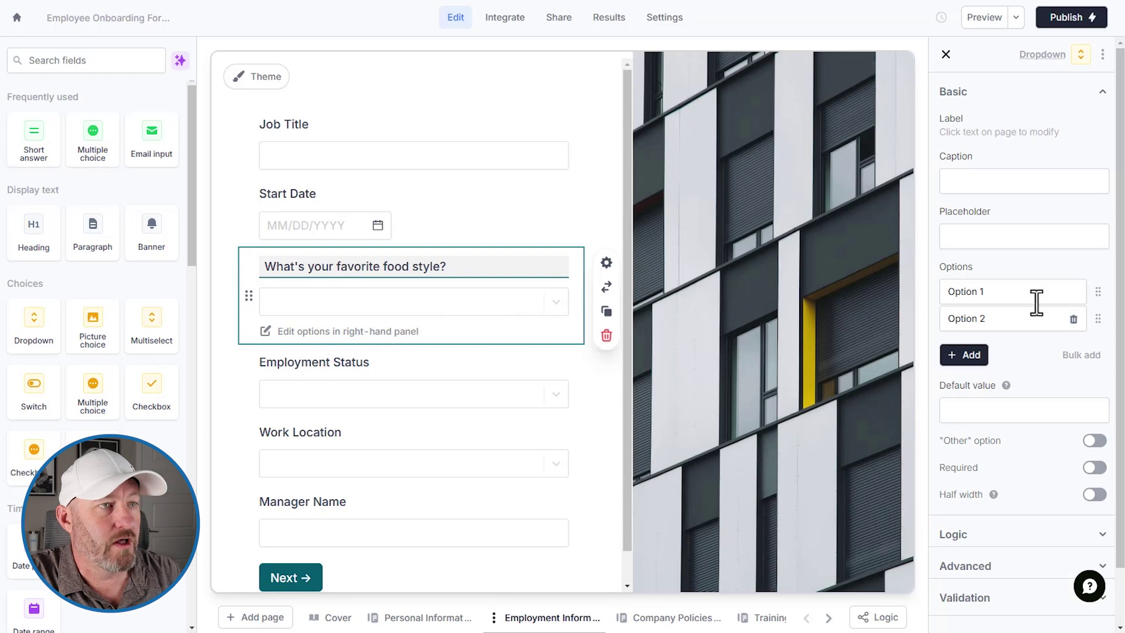
pyautogui.click(997, 292)
pyautogui.hotkey('ctrl', 'a')
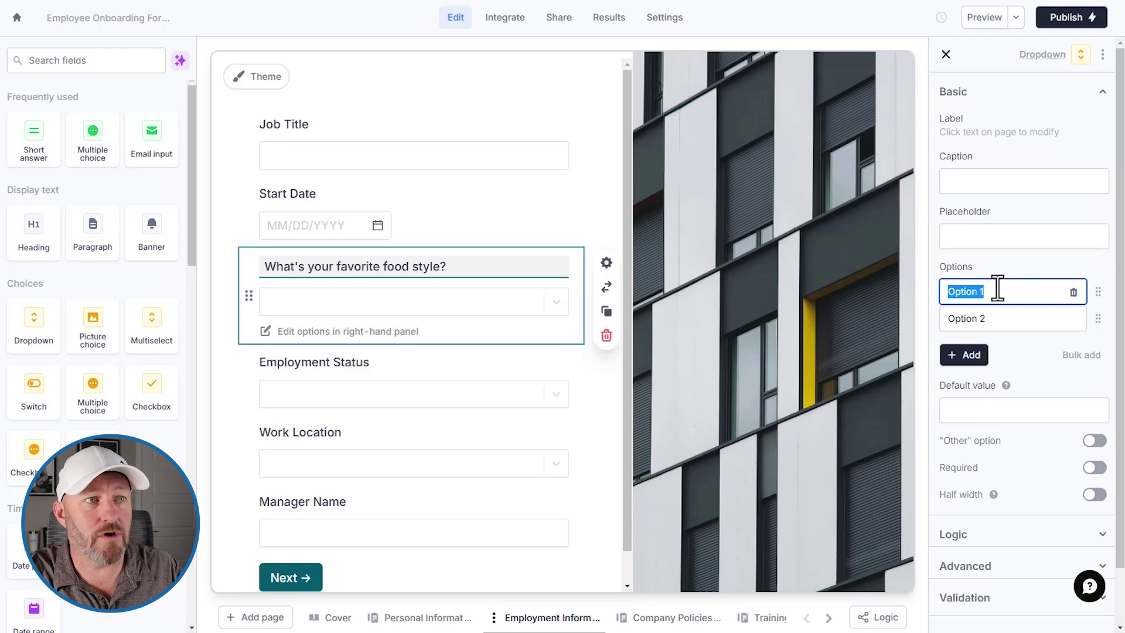
pyautogui.moveTo(1098, 292); pyautogui.dragTo(1098, 334)
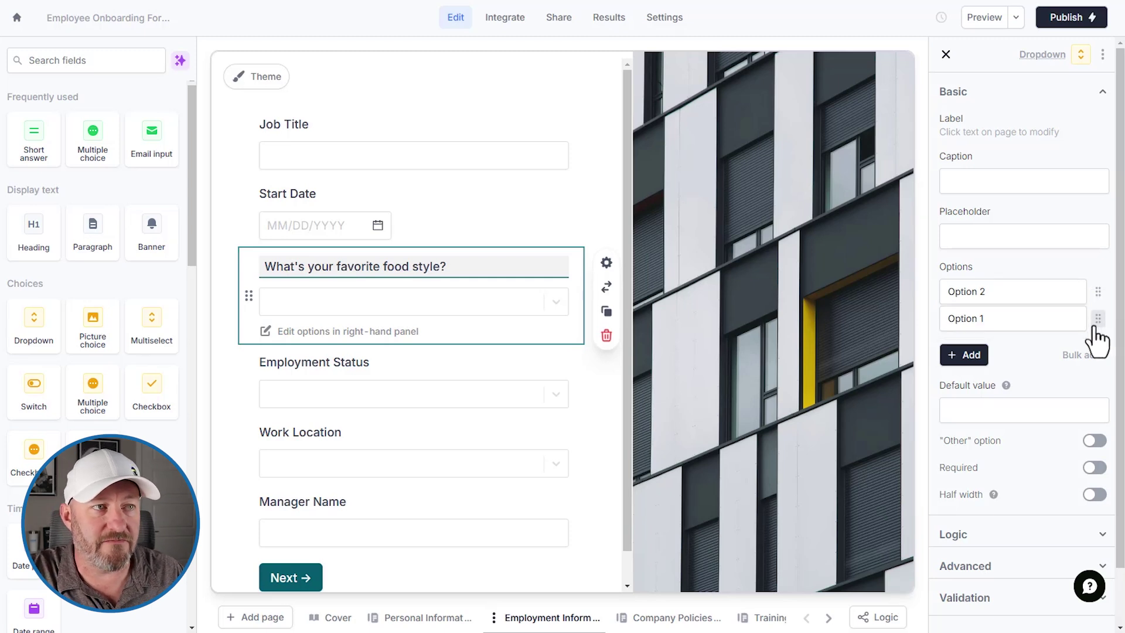
pyautogui.click(441, 300)
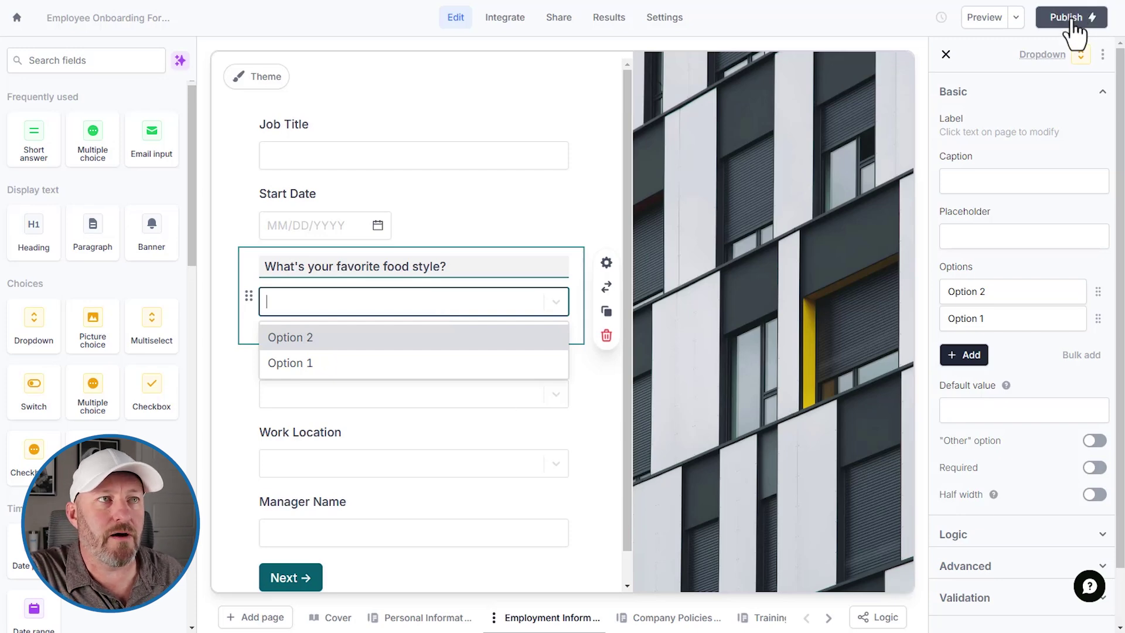
# Step: Preview the form as a respondent and start it past the cover page
pyautogui.click(986, 21)
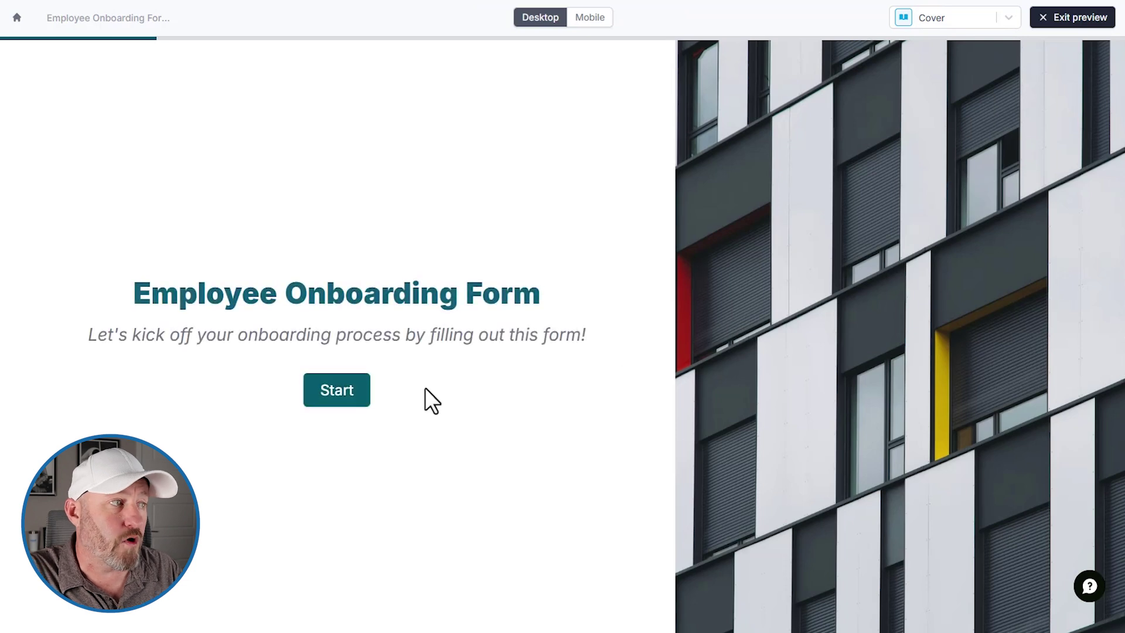
pyautogui.click(334, 397)
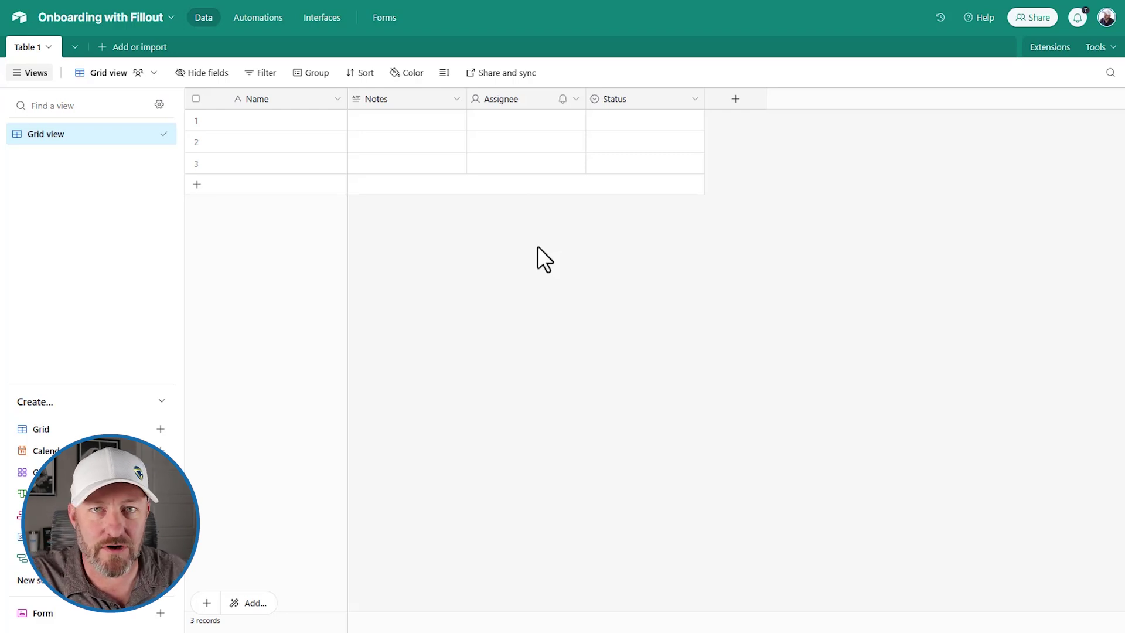
# Step: Delete the Notes, Assignee and Status fields from Table 1
pyautogui.rightClick(415, 104)
pyautogui.press('Escape')
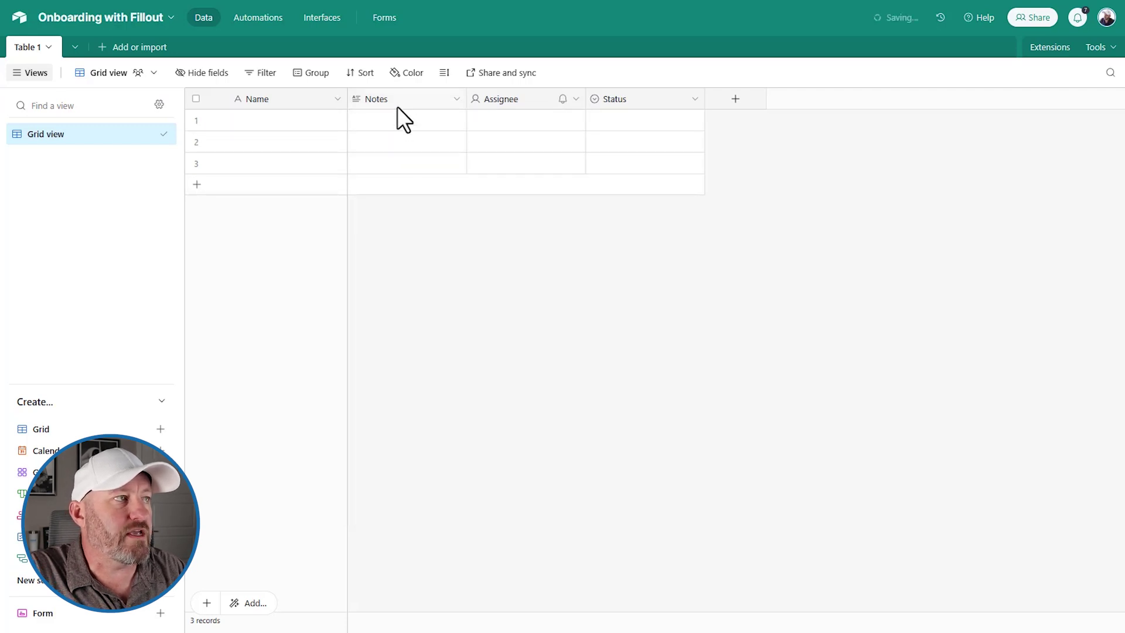
pyautogui.rightClick(396, 102)
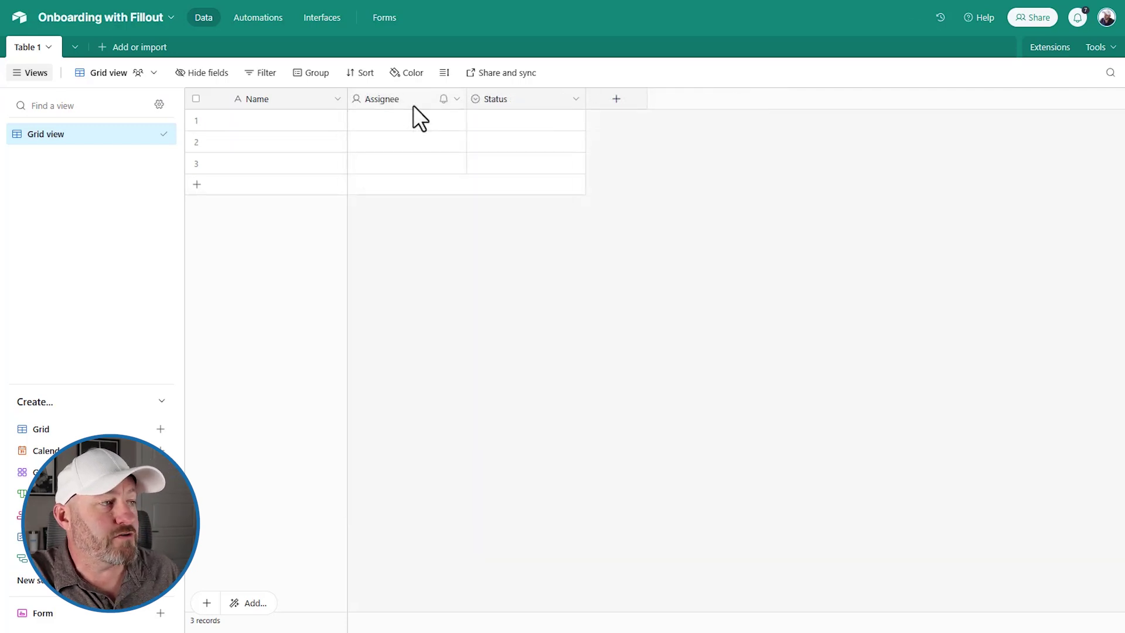
pyautogui.rightClick(413, 104)
pyautogui.click(423, 485)
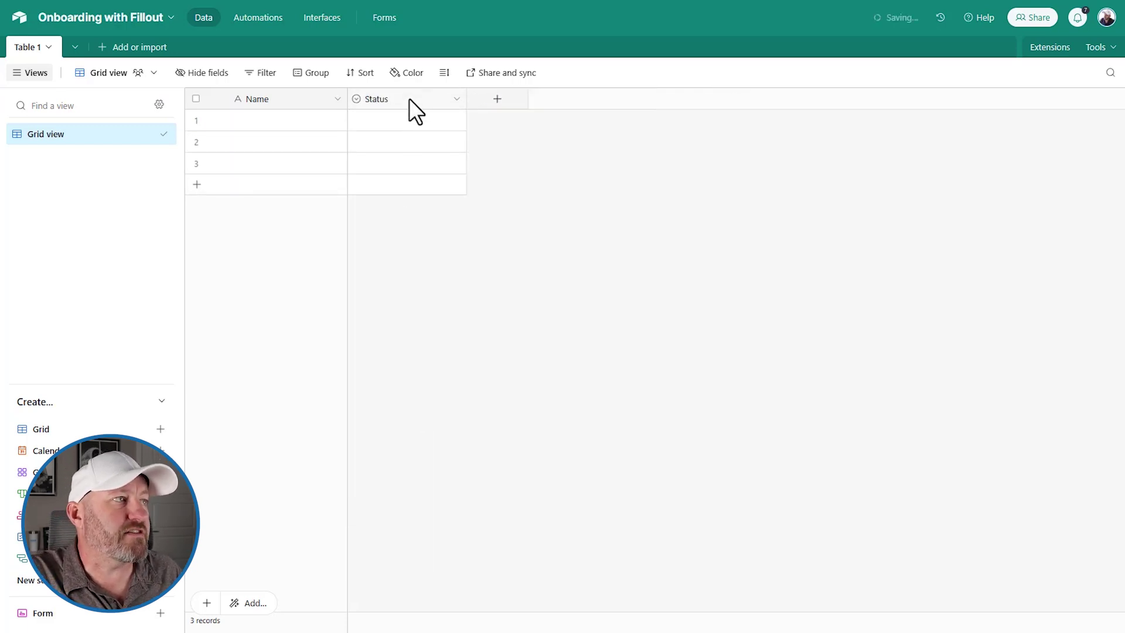
pyautogui.rightClick(410, 97)
pyautogui.click(439, 486)
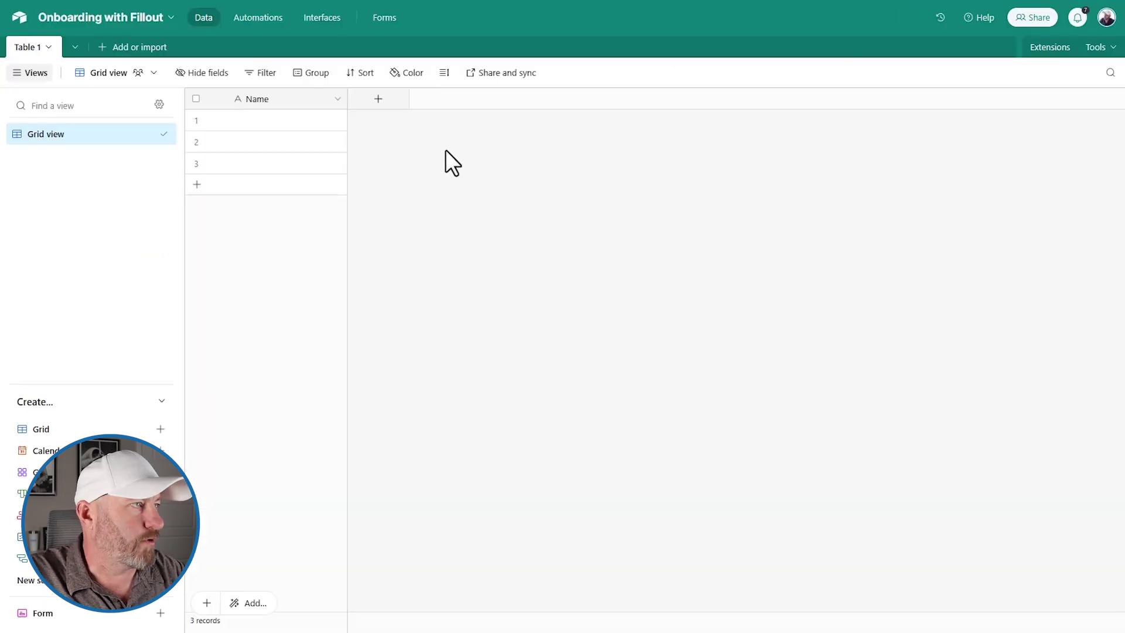
# Step: Rename the primary Name field to Full Name
pyautogui.doubleClick(280, 100)
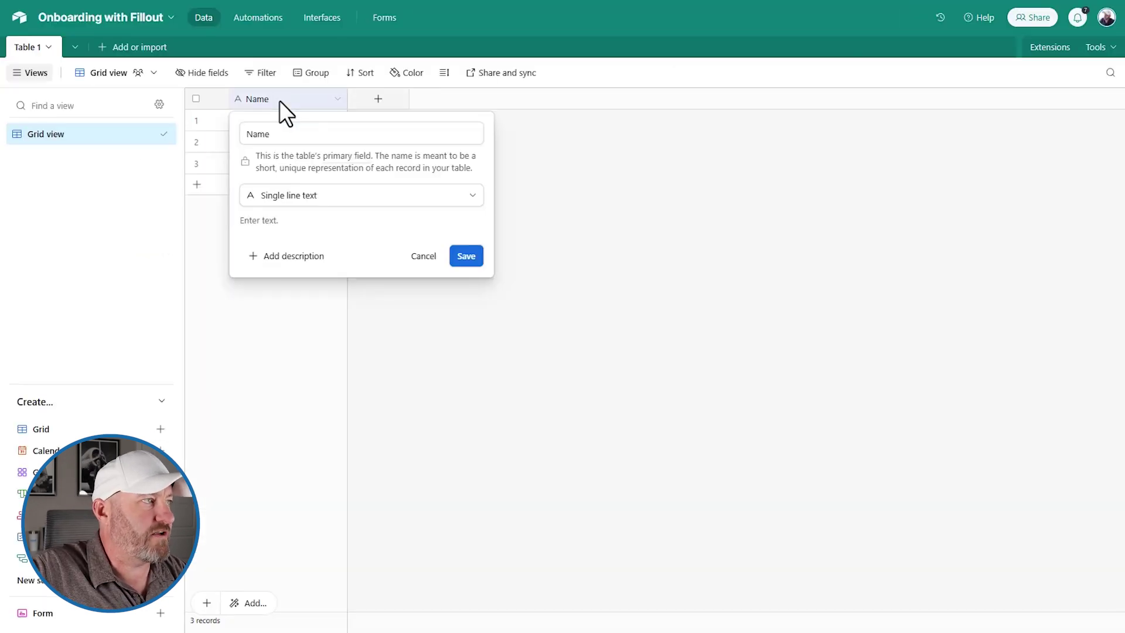
pyautogui.click(282, 133)
pyautogui.write('F')
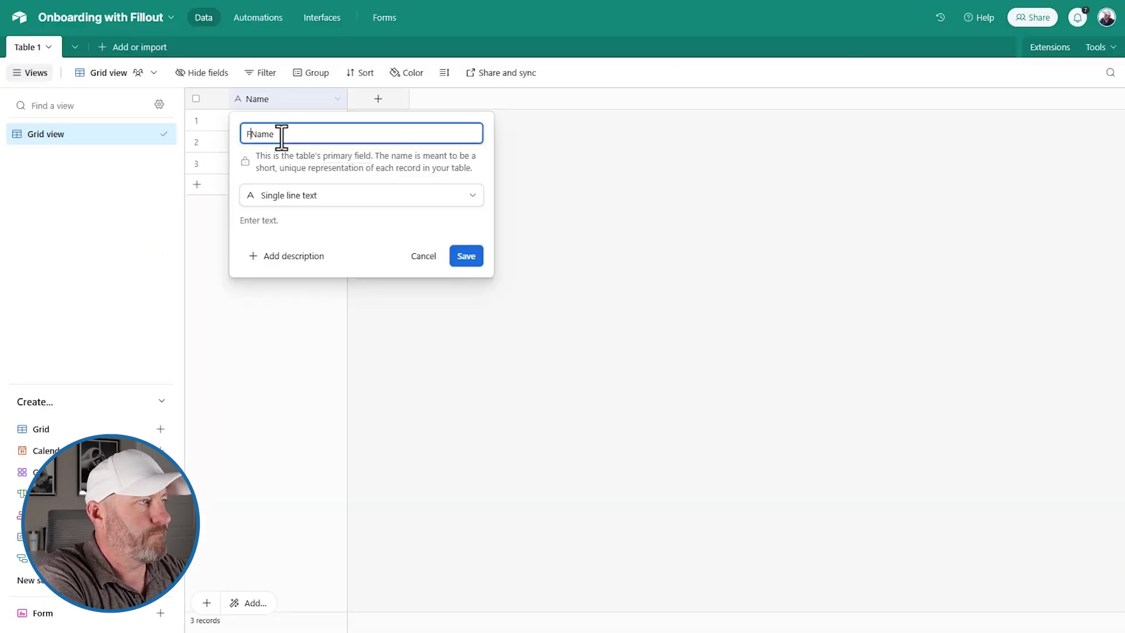
pyautogui.write('ull')
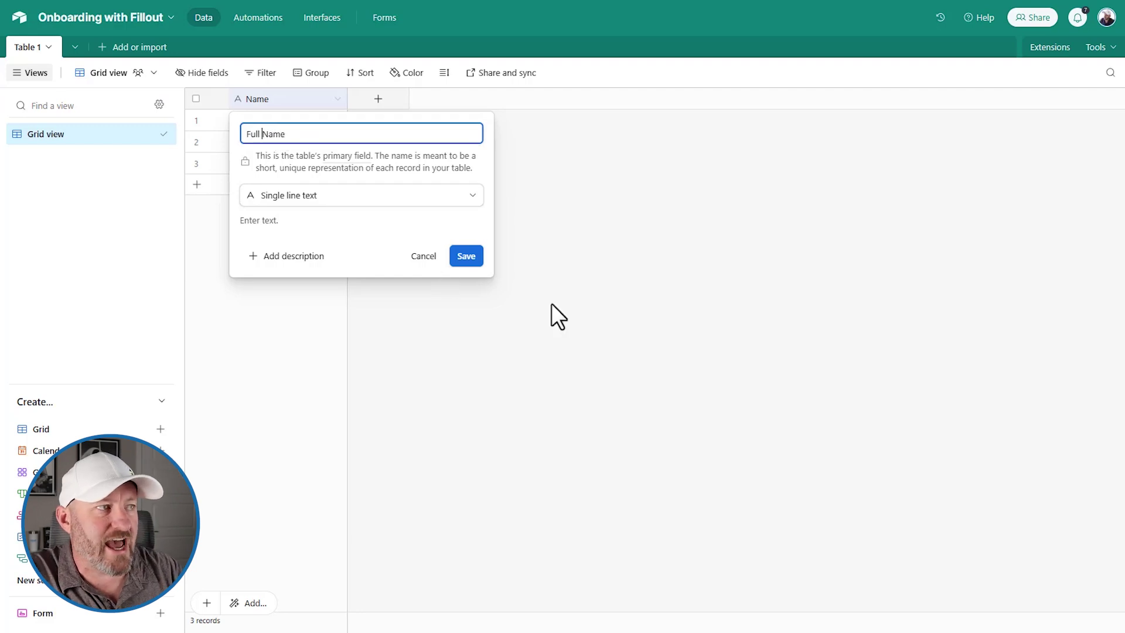
pyautogui.click(468, 258)
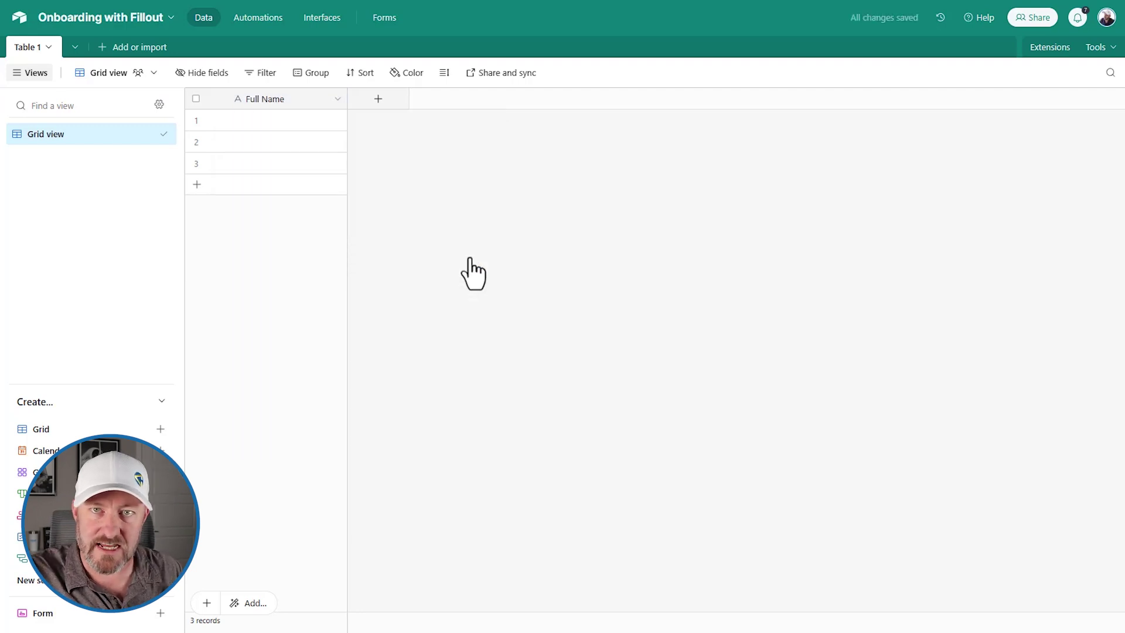
# Step: Add a phone-number field Phone Number and an email-type field Email
pyautogui.click(378, 98)
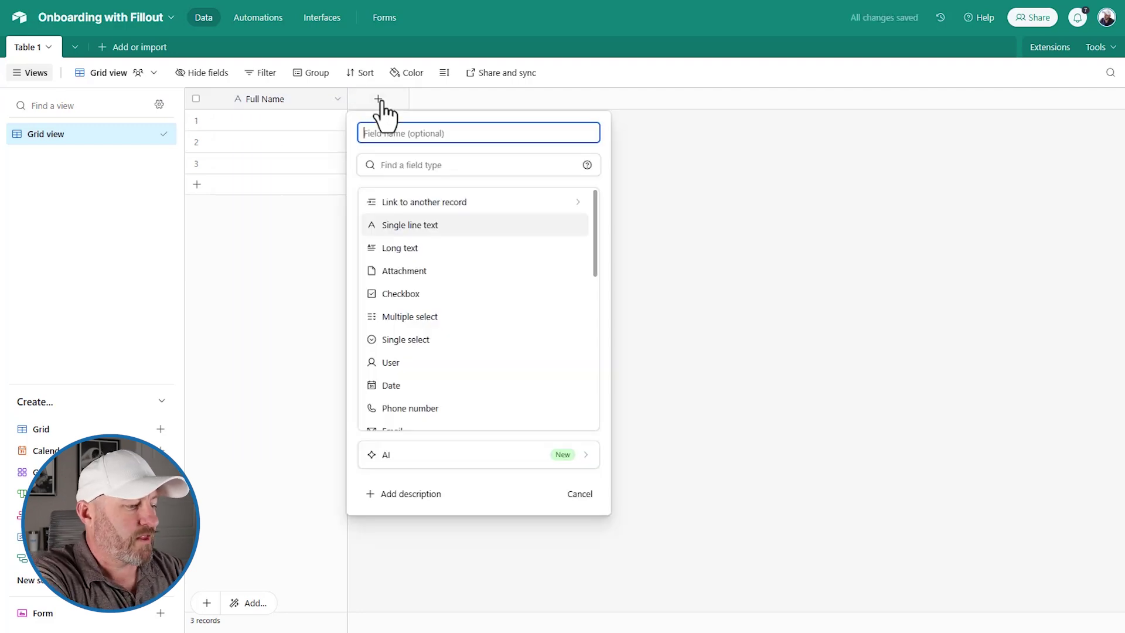
pyautogui.write('Phone Number')
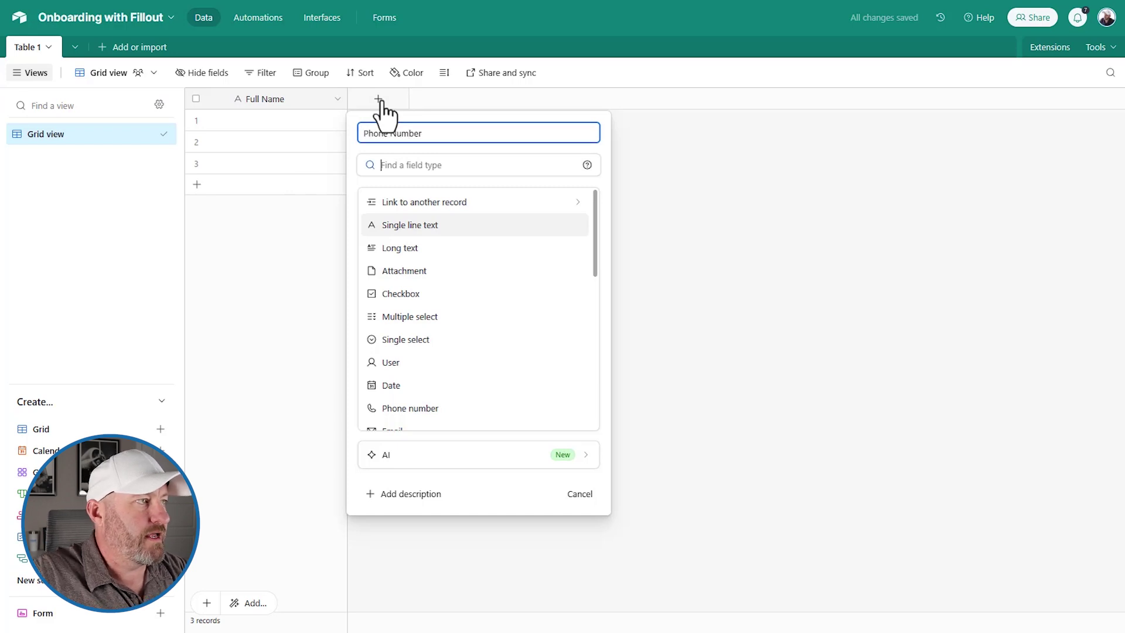
pyautogui.write('ph')
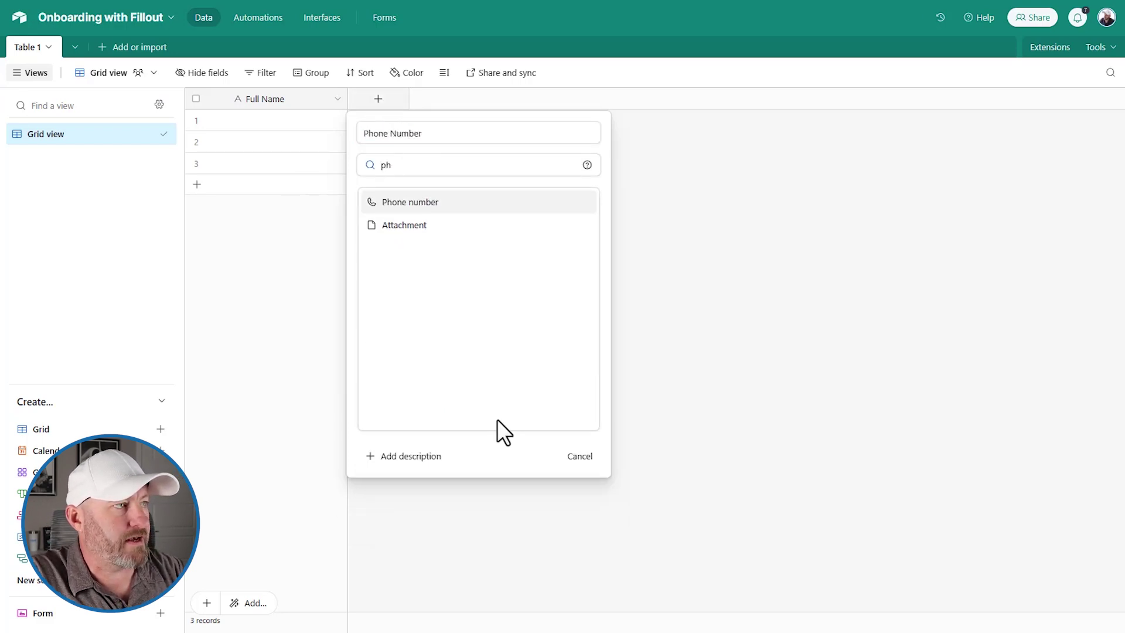
pyautogui.click(443, 204)
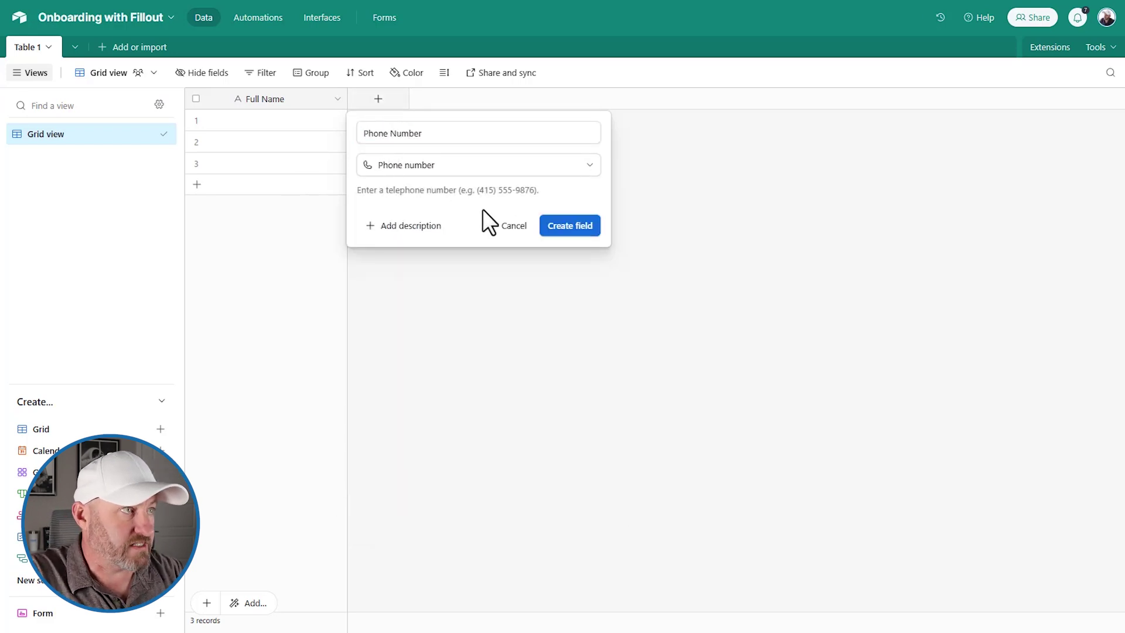
pyautogui.click(563, 225)
pyautogui.click(497, 99)
pyautogui.write('E')
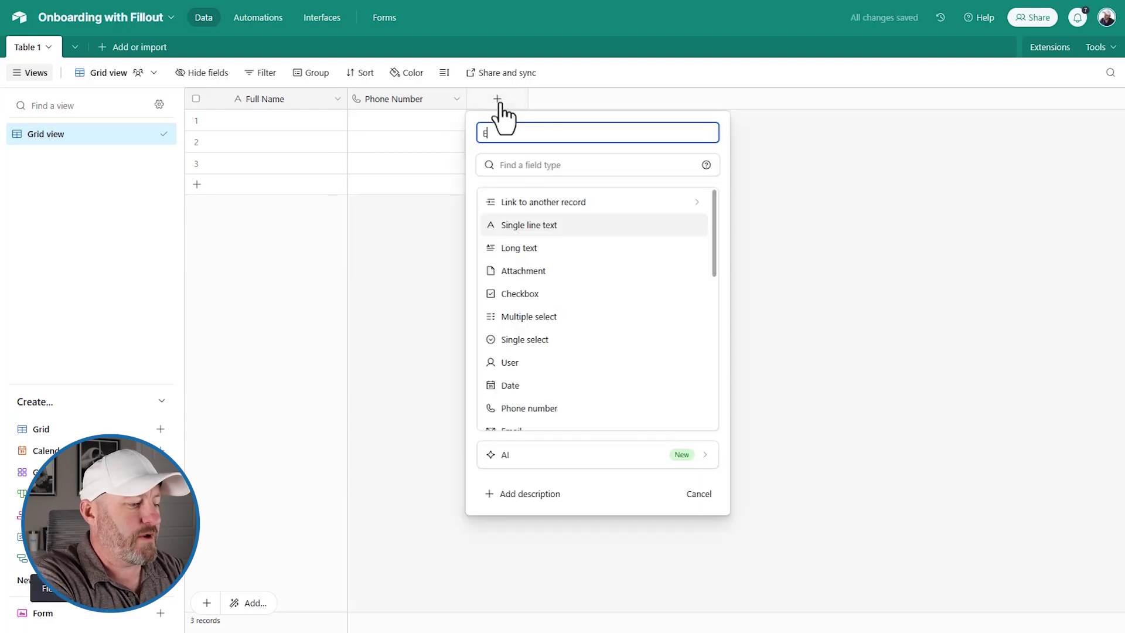
pyautogui.write('ma')
pyautogui.press('Tab')
pyautogui.write('ema')
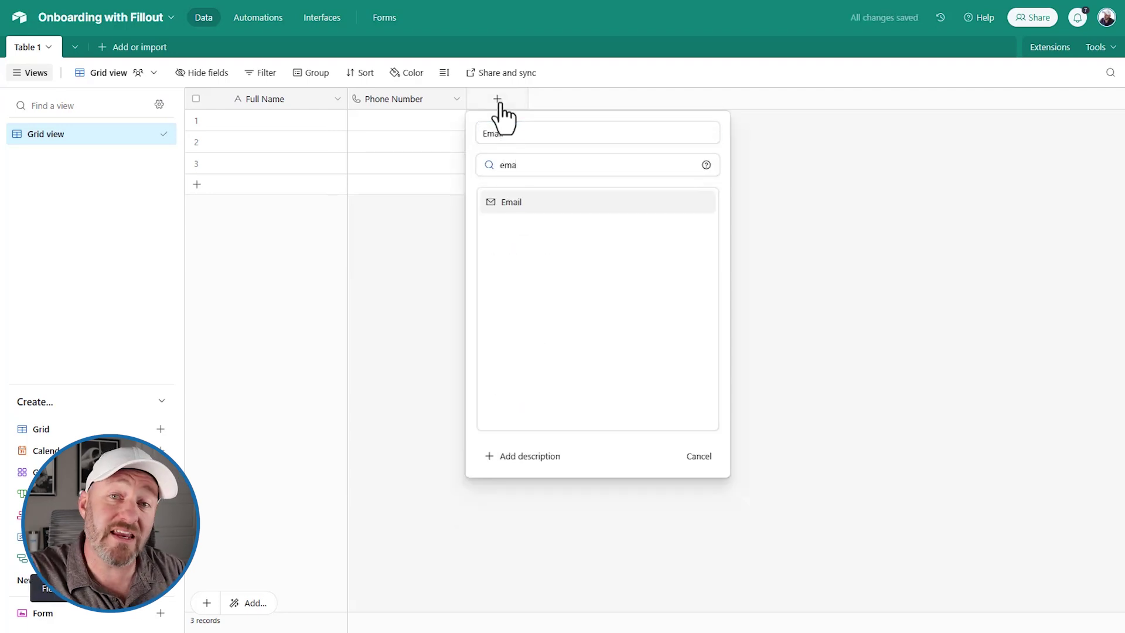
pyautogui.click(553, 205)
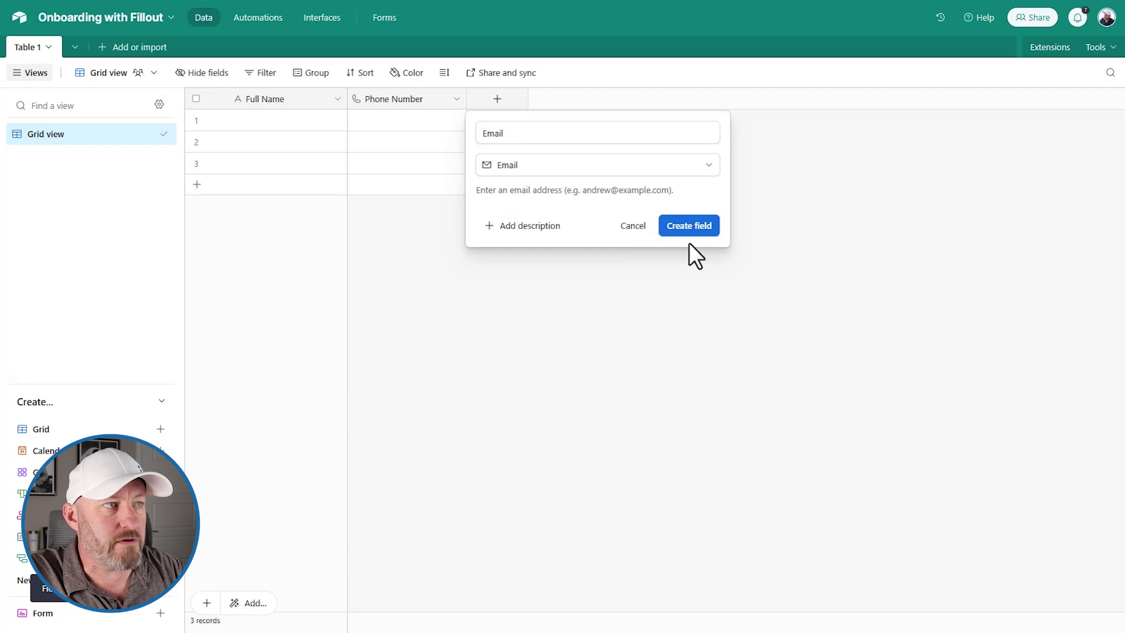
pyautogui.click(689, 223)
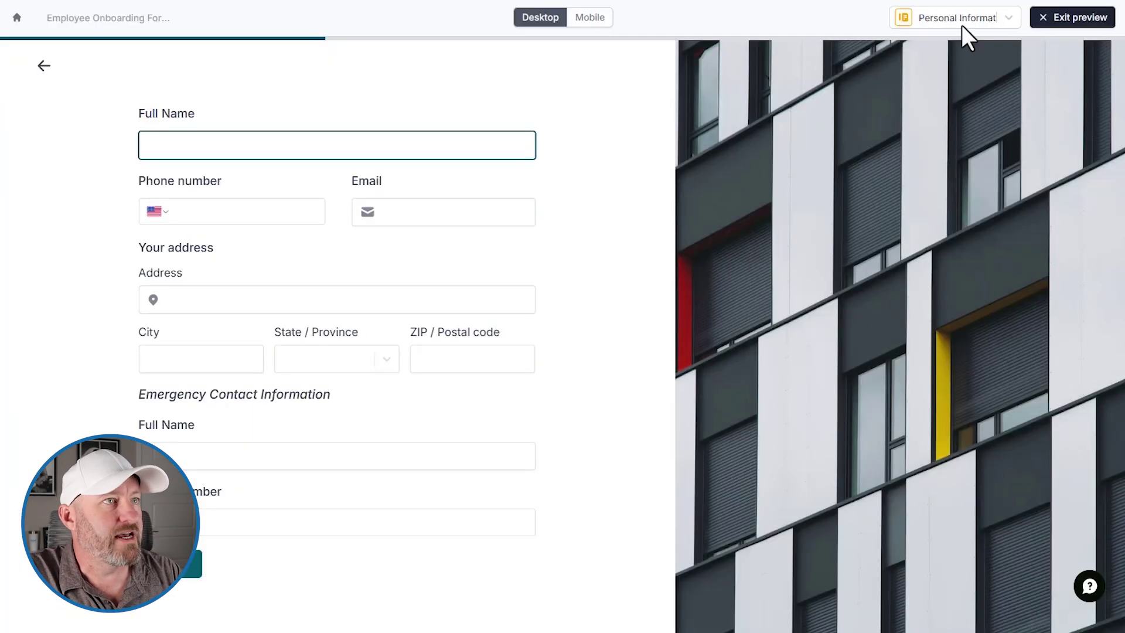
# Step: Start the form's Airtable integration with a new account connection named Demo
pyautogui.click(1078, 20)
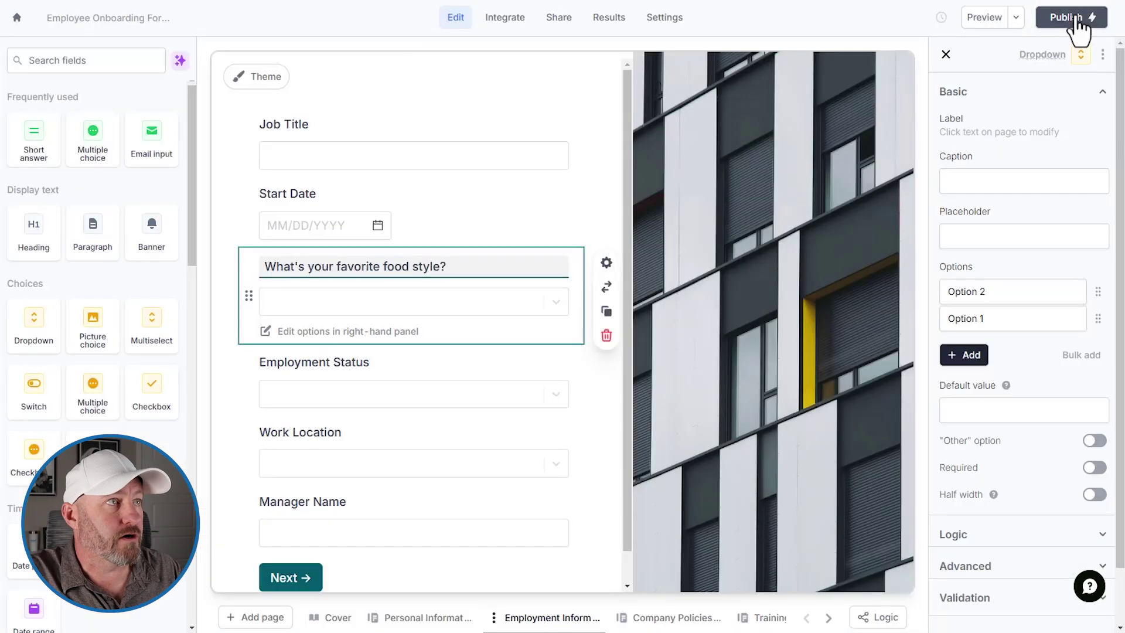
pyautogui.click(502, 24)
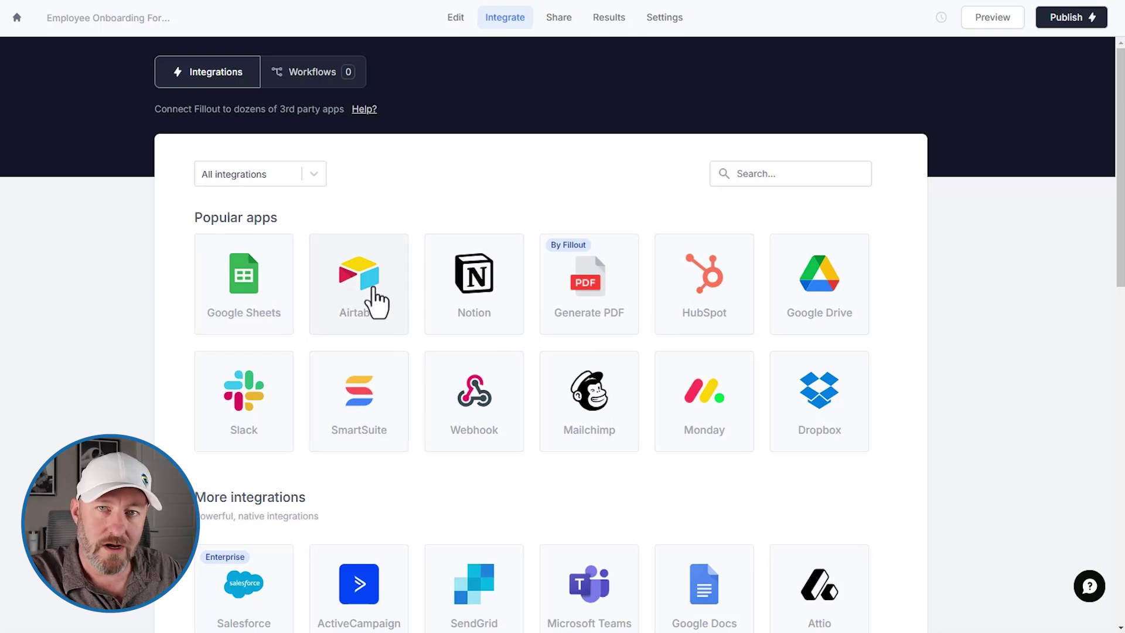
pyautogui.click(375, 302)
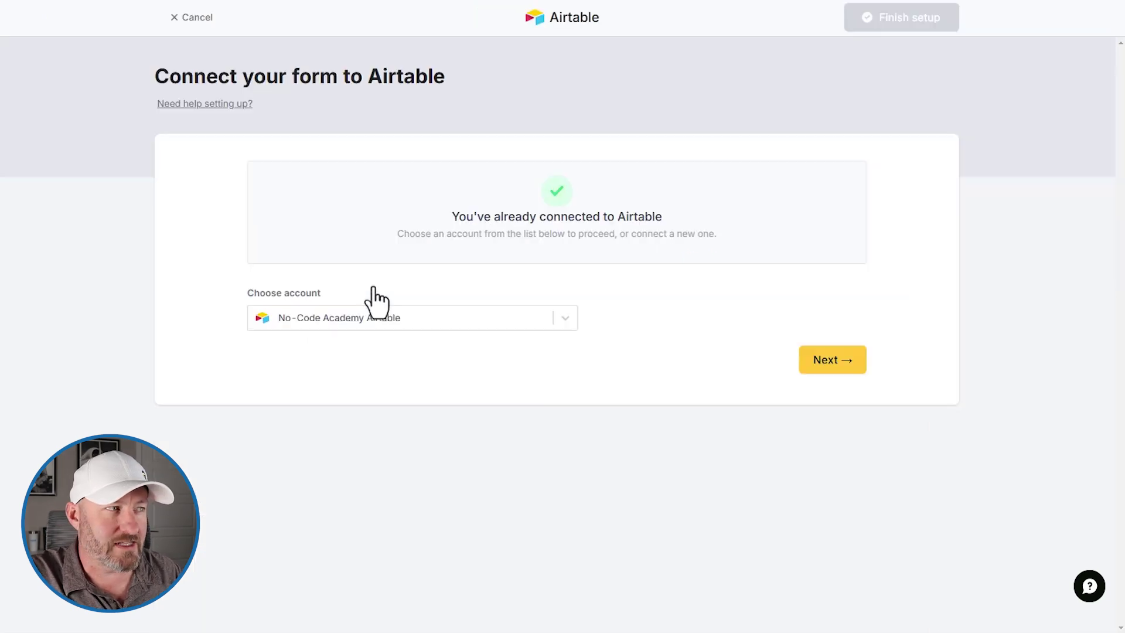
pyautogui.click(458, 327)
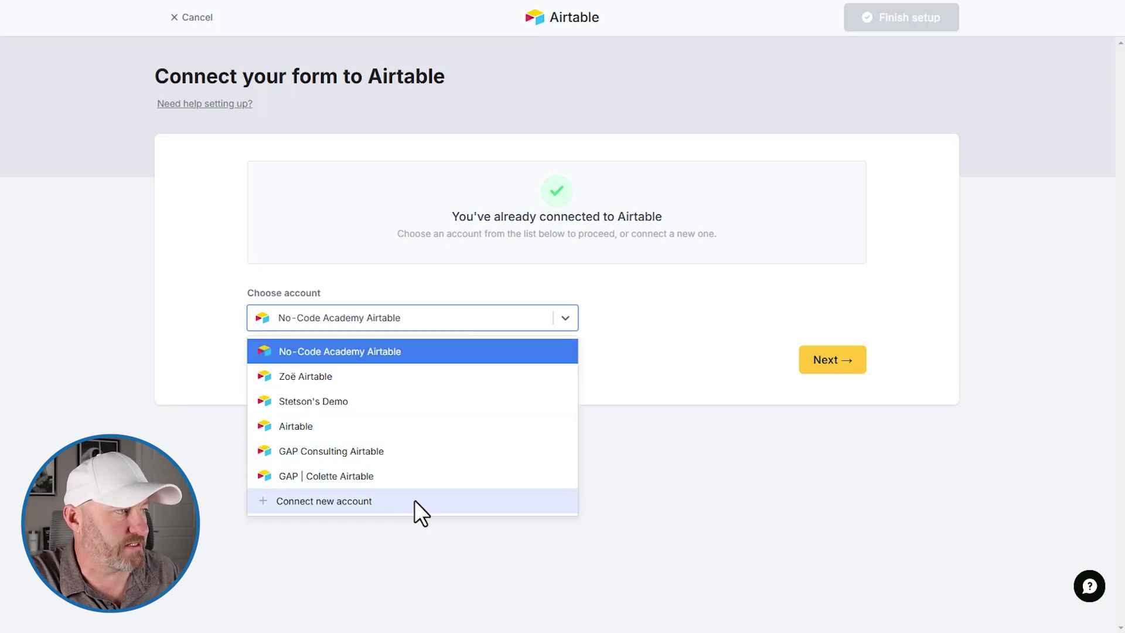
pyautogui.click(399, 500)
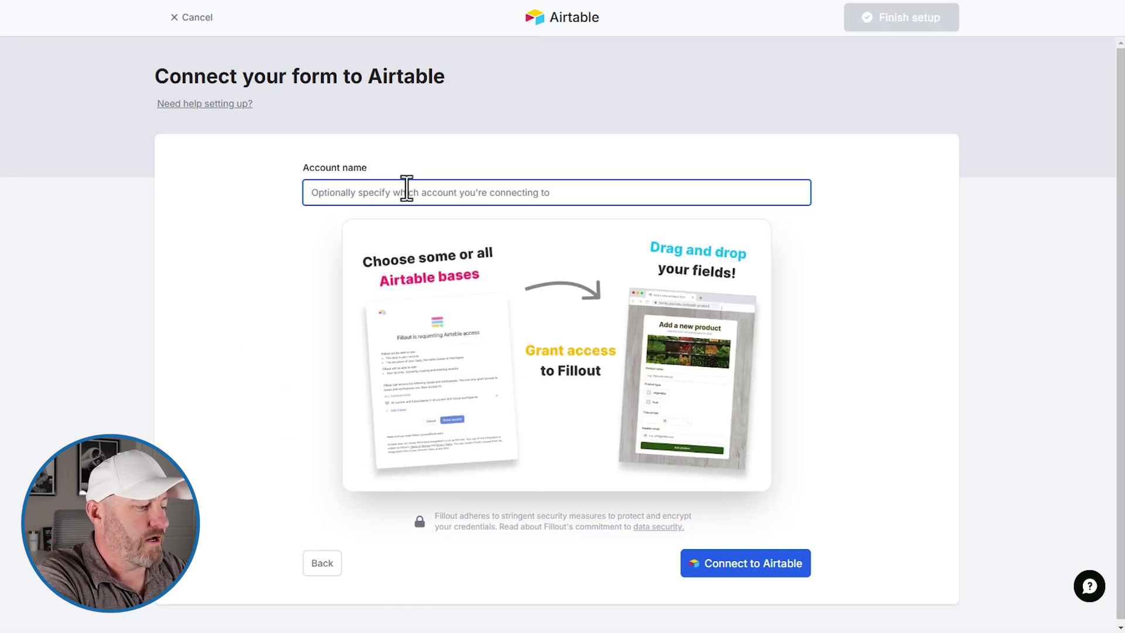
pyautogui.write('Demo')
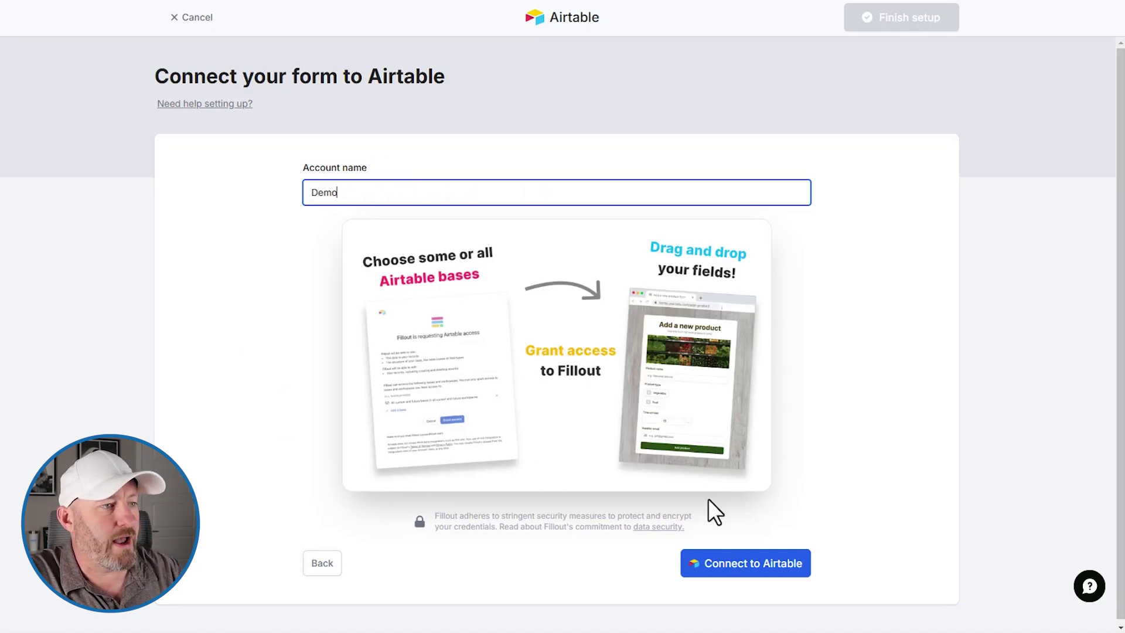
pyautogui.click(728, 561)
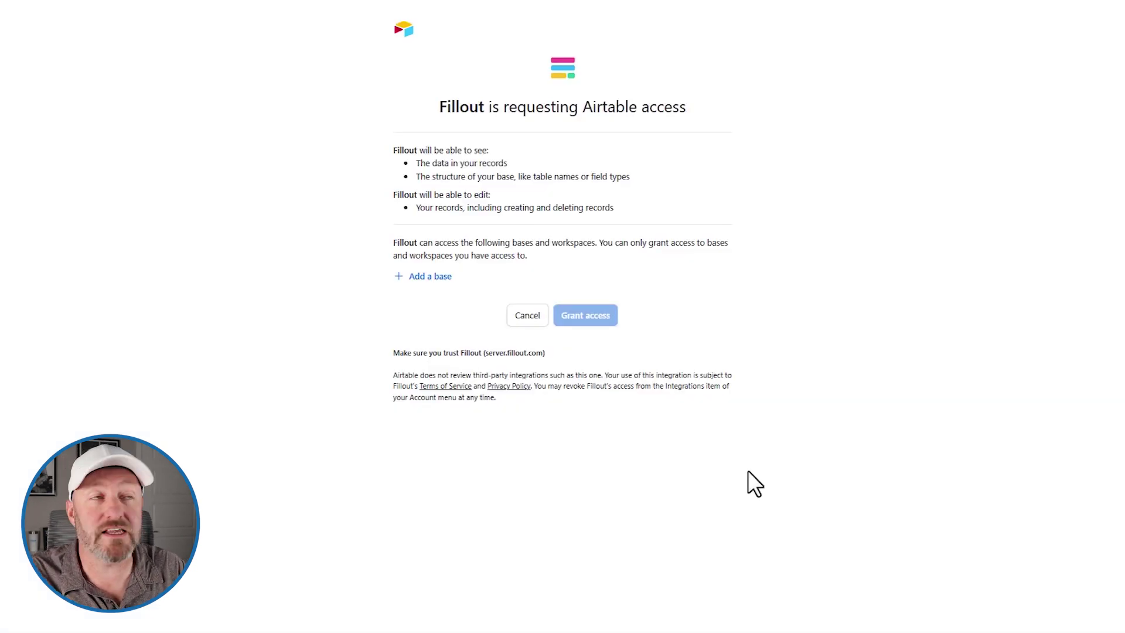
# Step: Search 'onboarding with' and grant Fillout access to the Onboarding with Fillout base
pyautogui.click(431, 281)
pyautogui.click(431, 281)
pyautogui.click(431, 281)
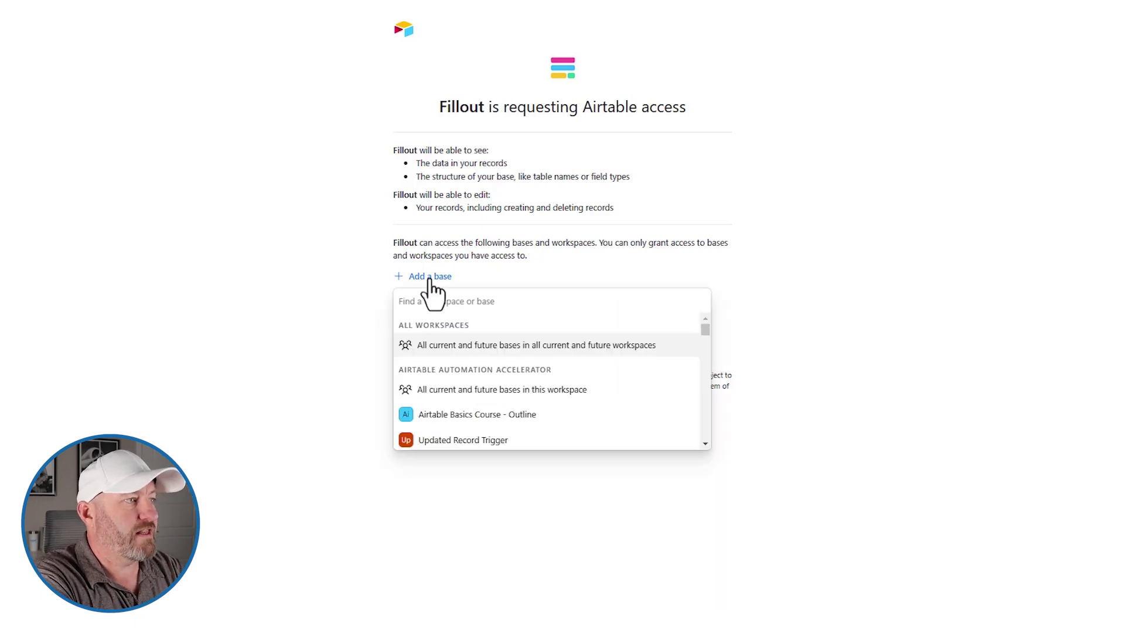
pyautogui.write('onboa')
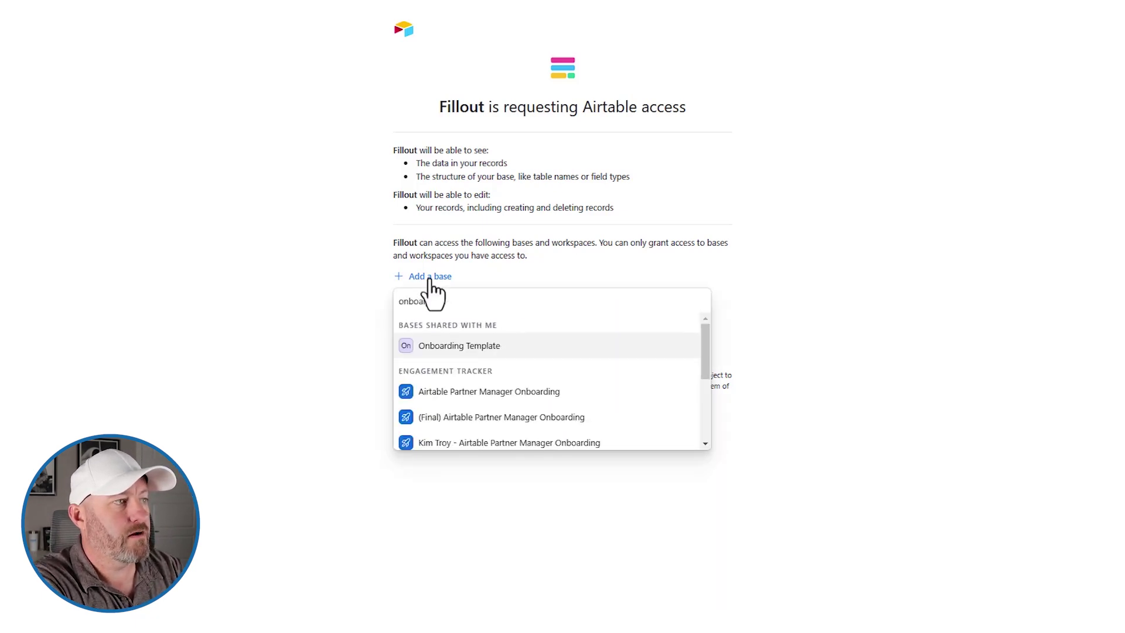
pyautogui.write('rding with')
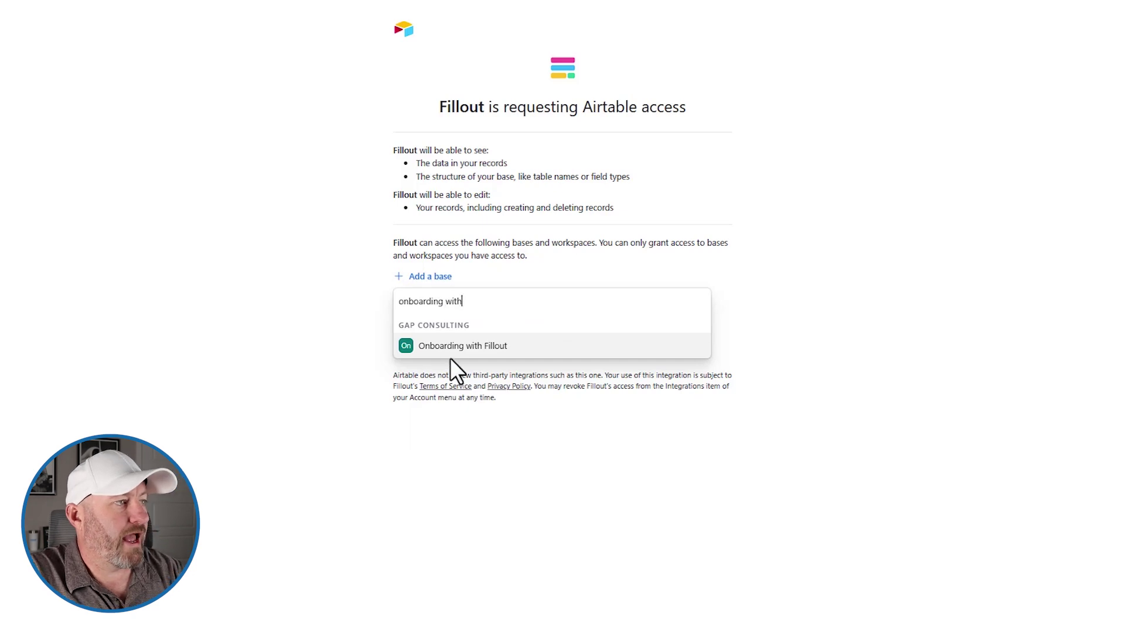
pyautogui.click(450, 347)
pyautogui.click(597, 356)
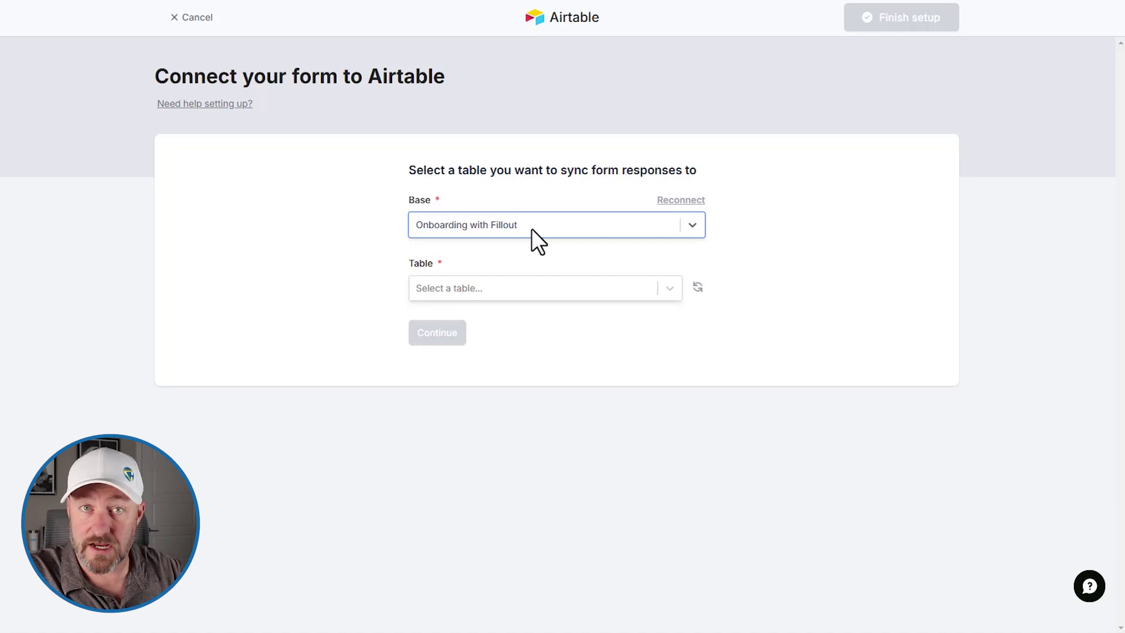
# Step: Choose Table 1 as the table where form responses create records
pyautogui.click(536, 289)
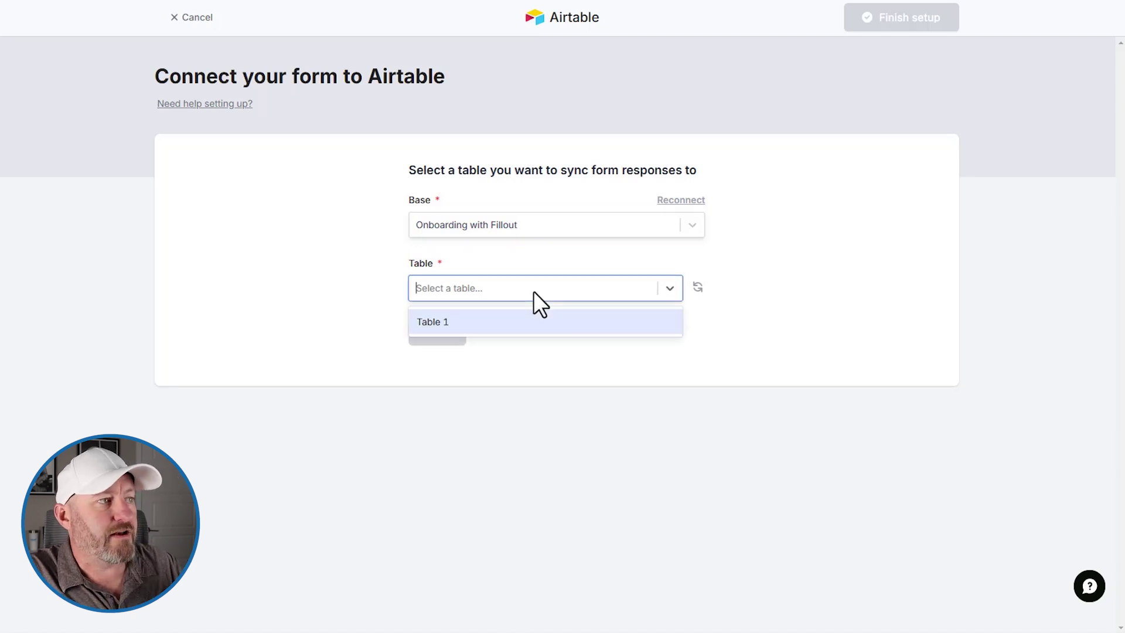
pyautogui.click(521, 322)
pyautogui.click(452, 337)
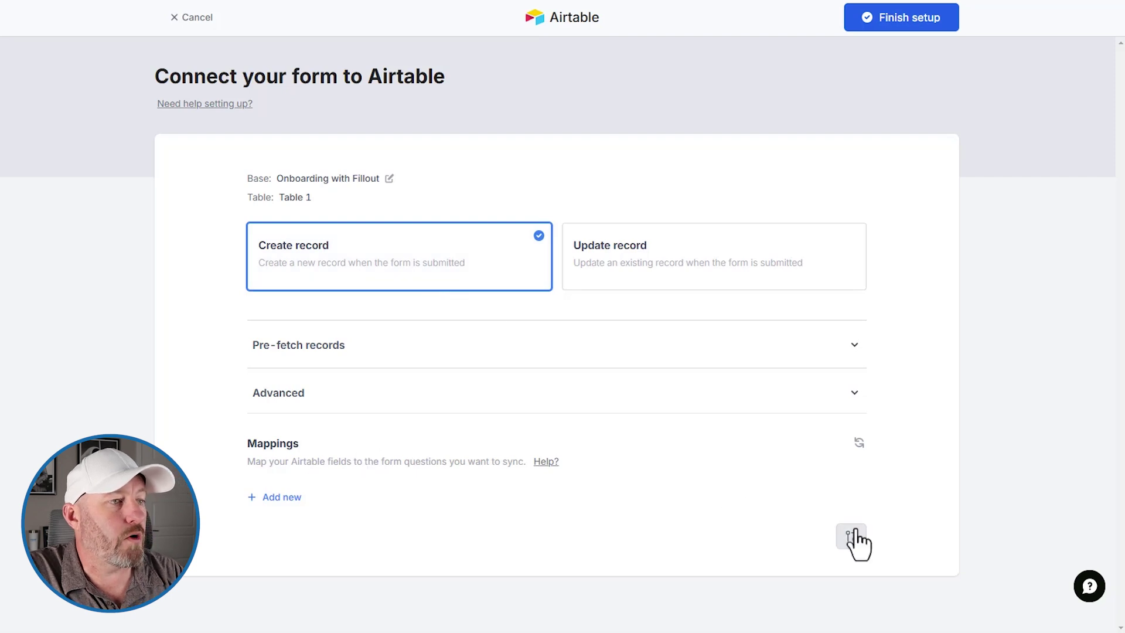
# Step: Map the Email and Full Name questions to the Email and Full Name fields
pyautogui.click(287, 498)
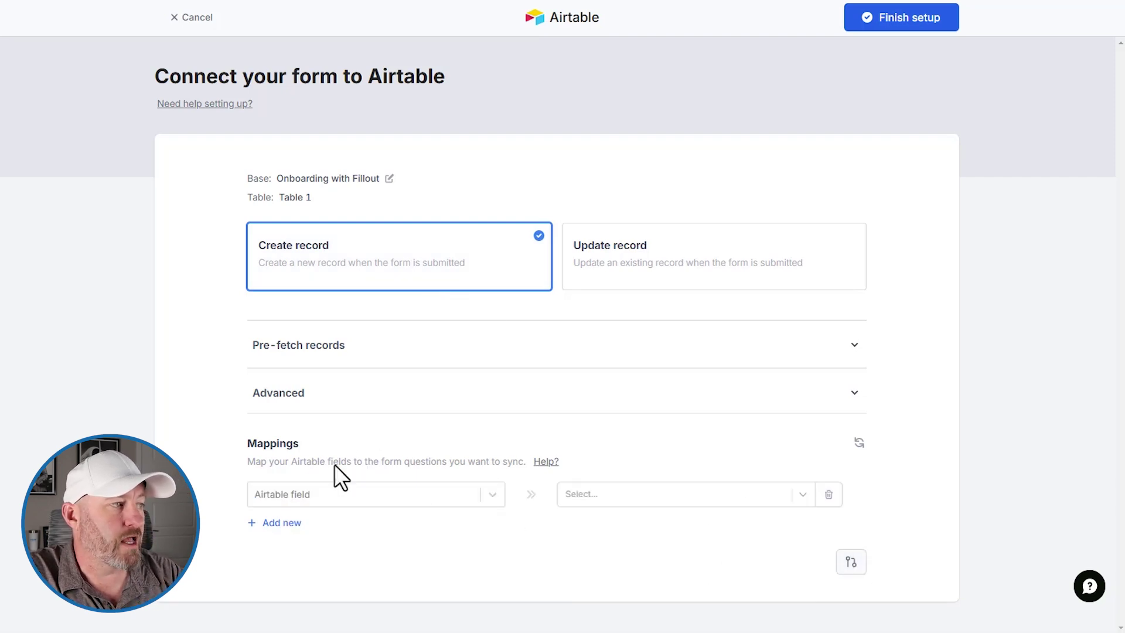
pyautogui.click(339, 495)
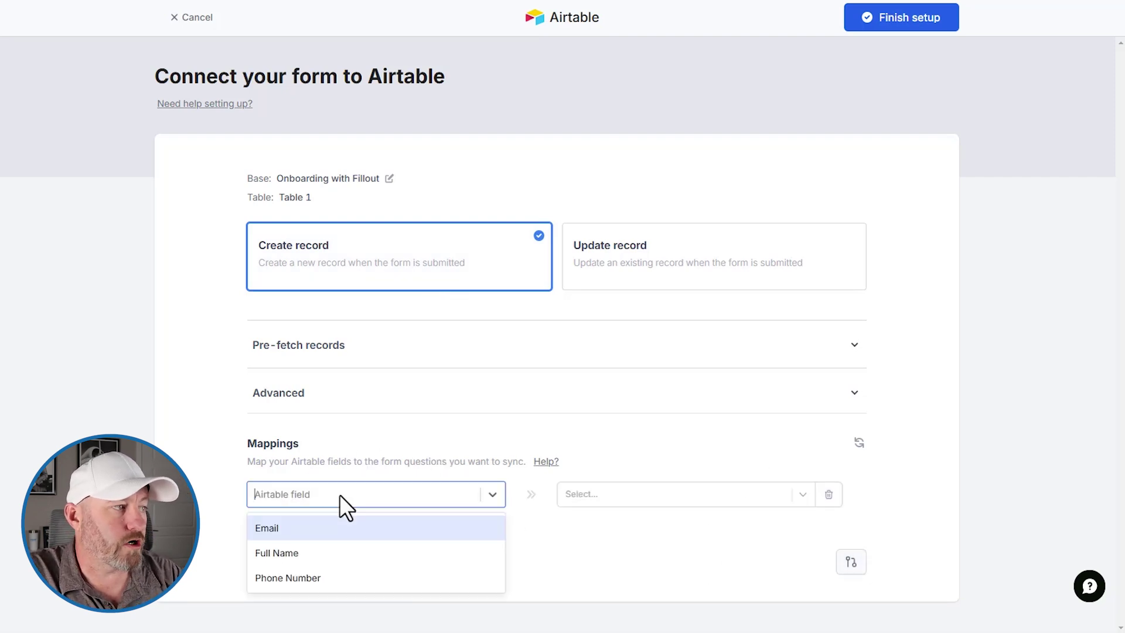
pyautogui.click(296, 530)
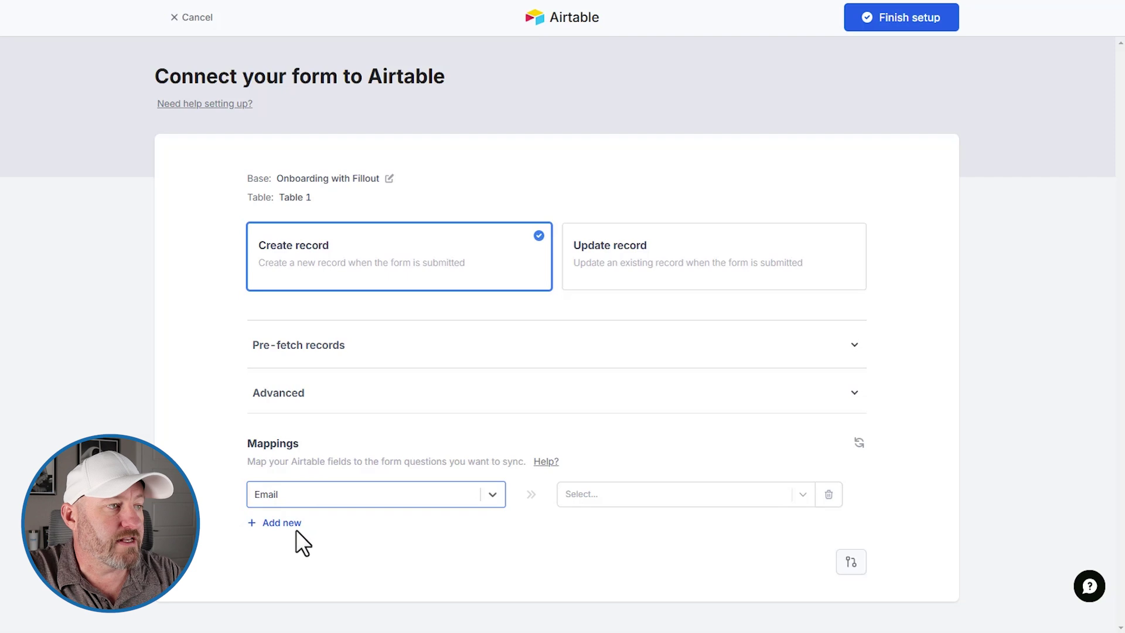
pyautogui.click(627, 494)
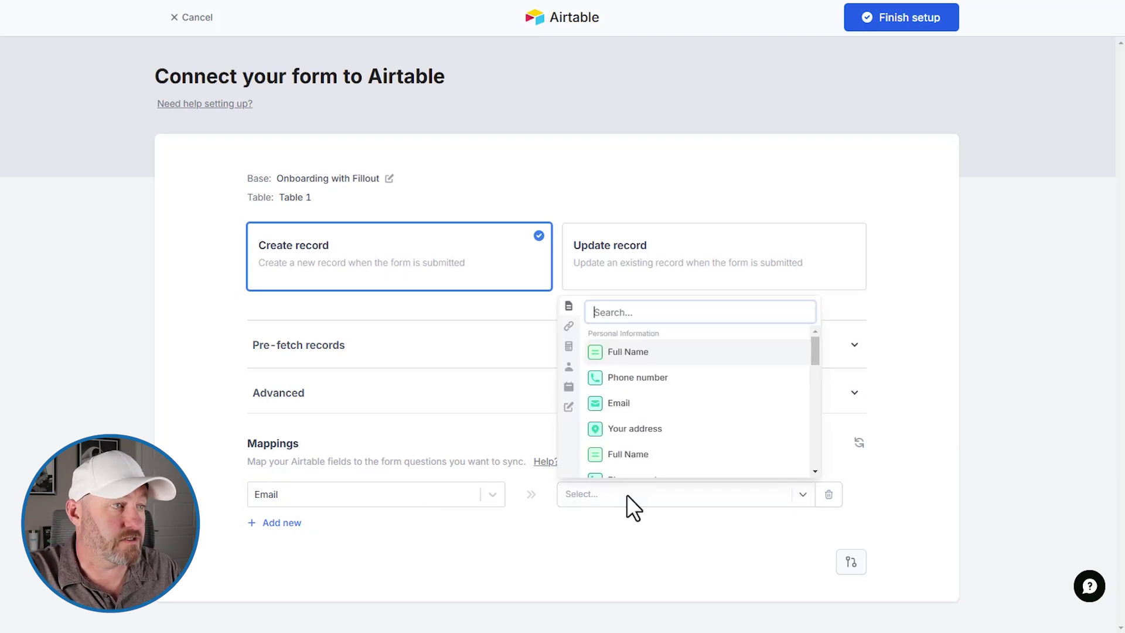
pyautogui.click(627, 404)
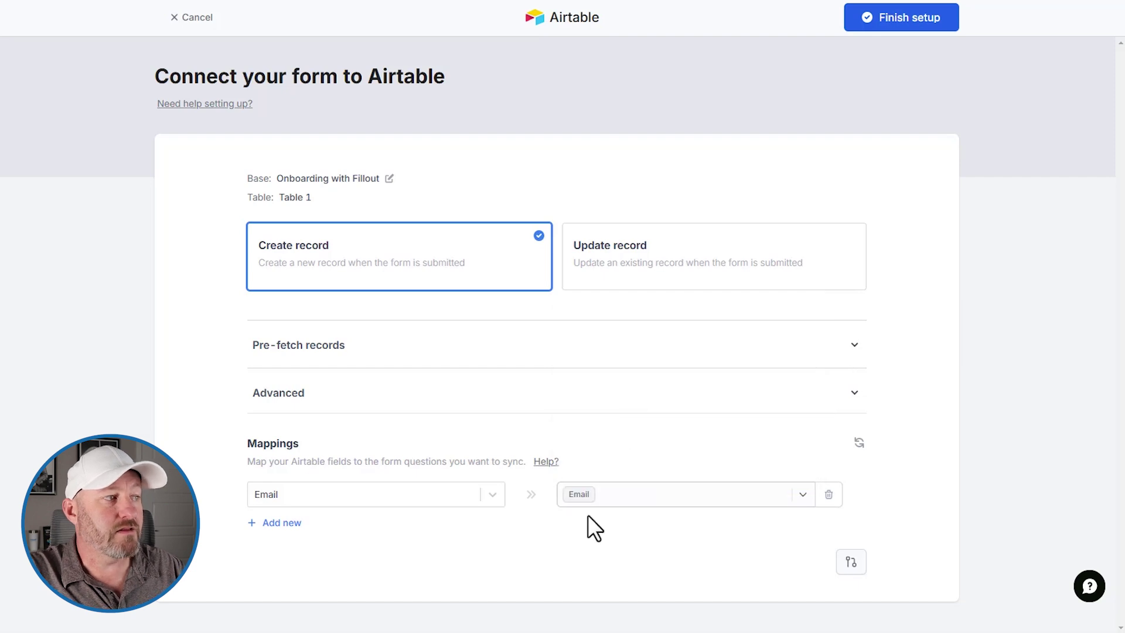
pyautogui.click(276, 522)
pyautogui.click(295, 524)
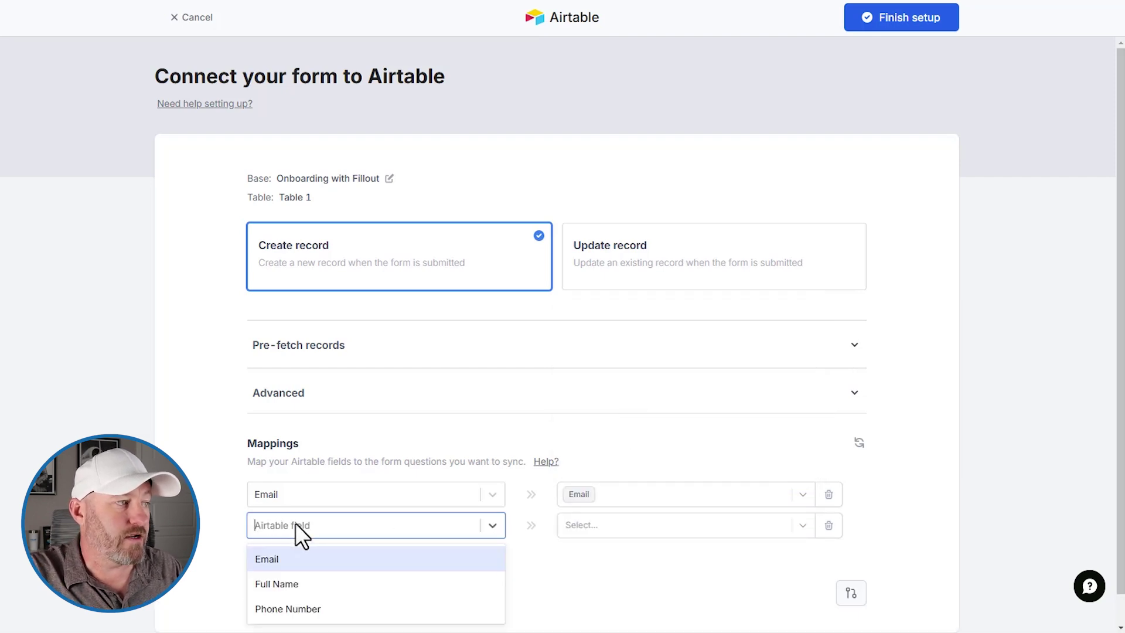
pyautogui.click(294, 587)
pyautogui.click(628, 525)
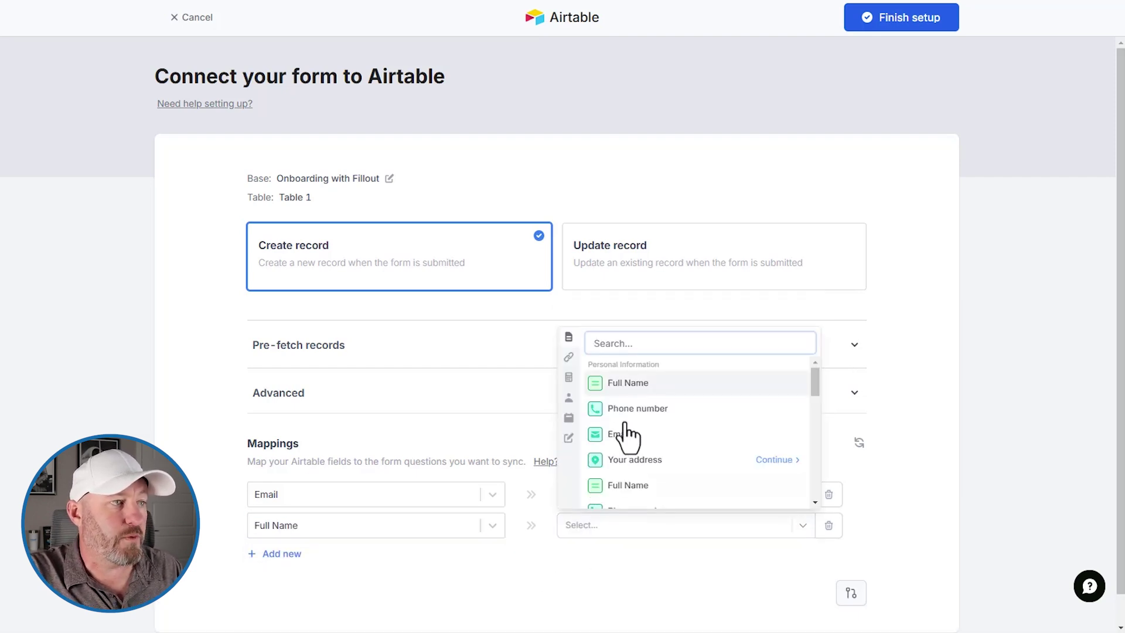
pyautogui.click(631, 384)
# Step: Map the Phone number question to Phone Number and finish the Airtable setup
pyautogui.click(283, 561)
pyautogui.click(273, 560)
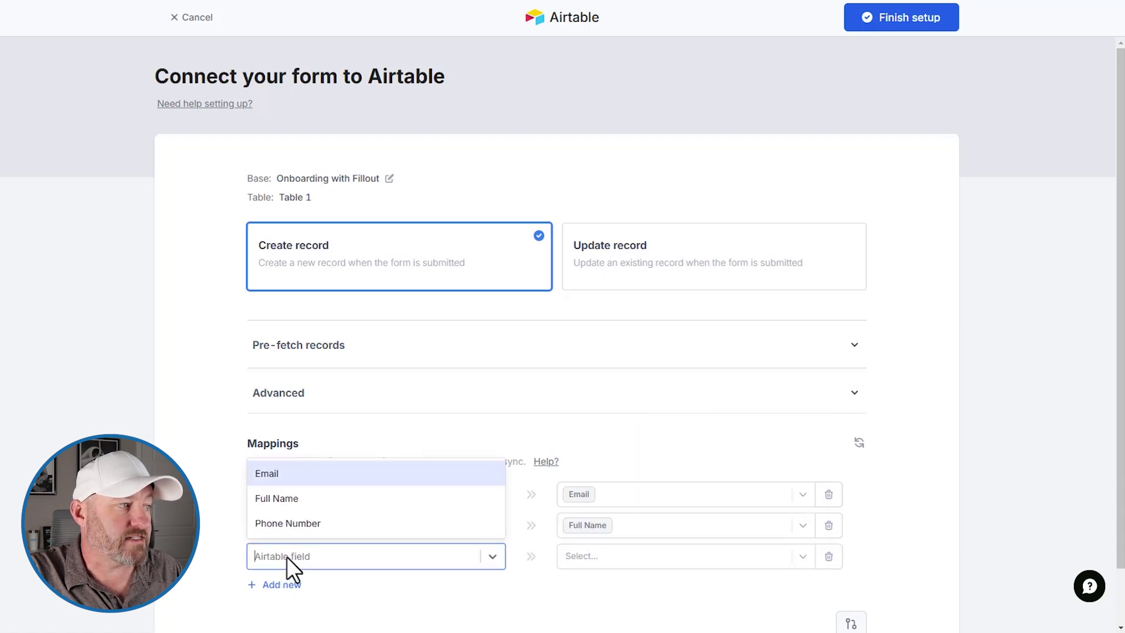
pyautogui.click(287, 524)
pyautogui.click(613, 557)
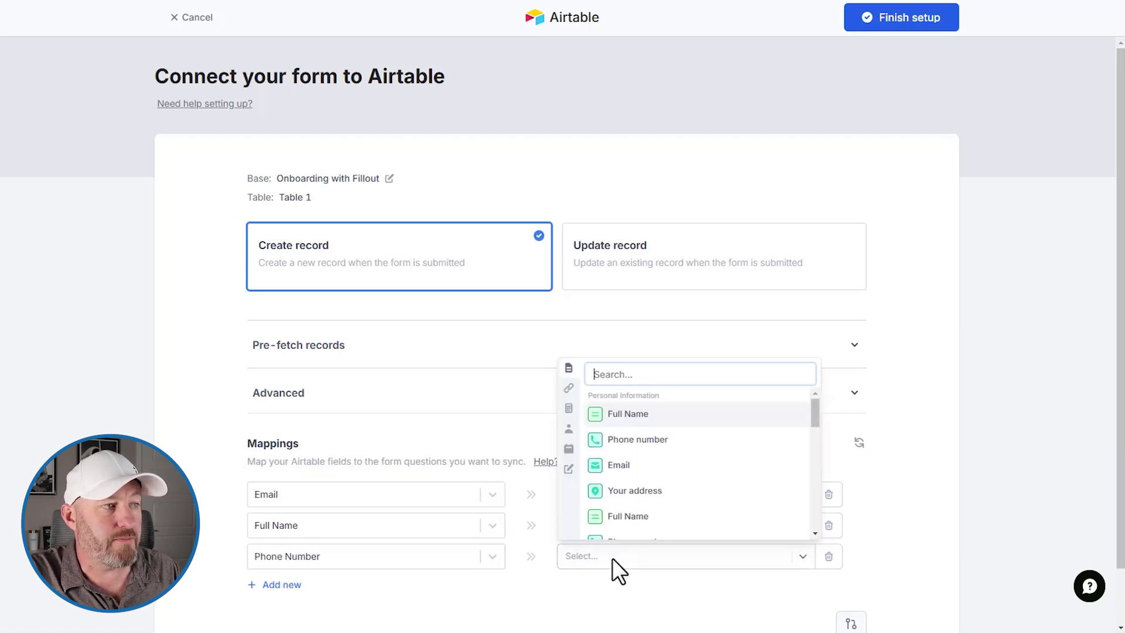
pyautogui.click(669, 440)
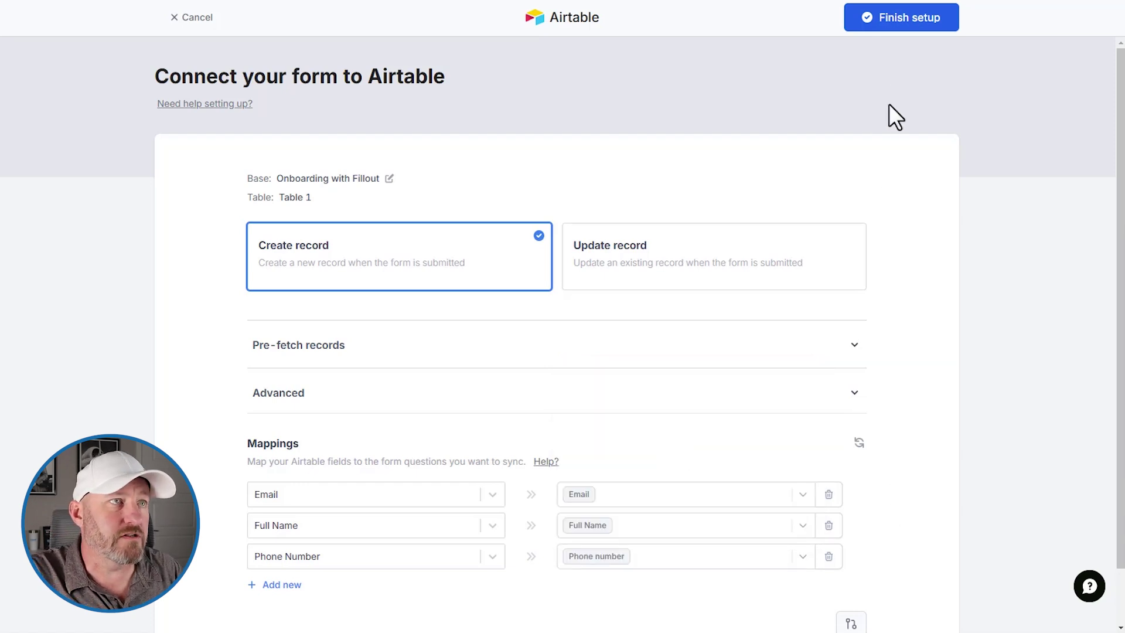
pyautogui.click(906, 23)
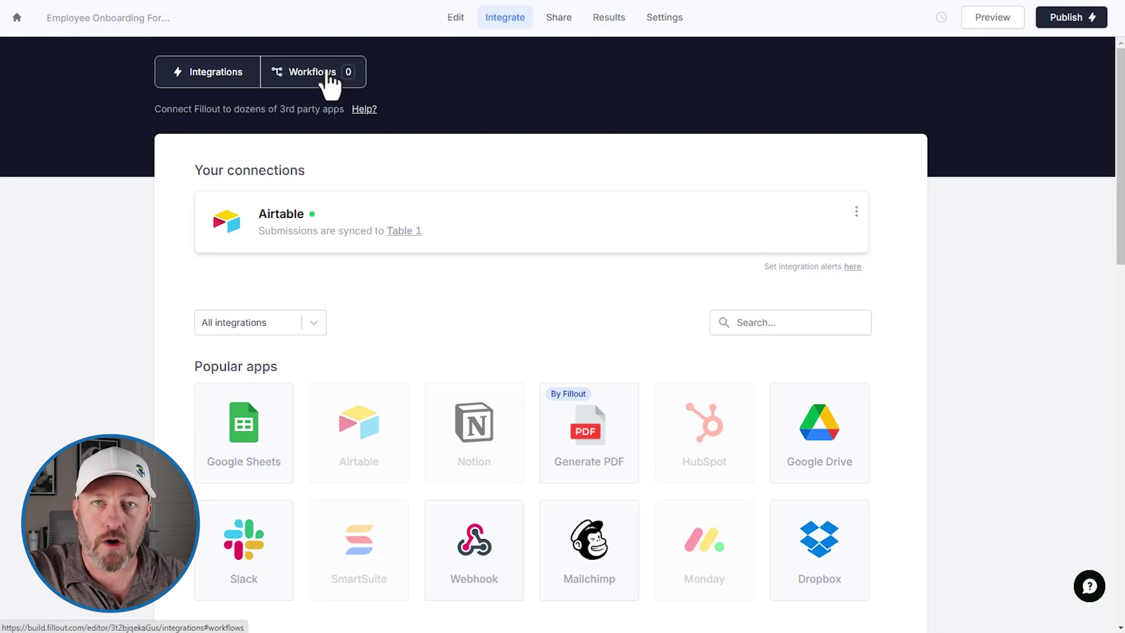
pyautogui.click(326, 73)
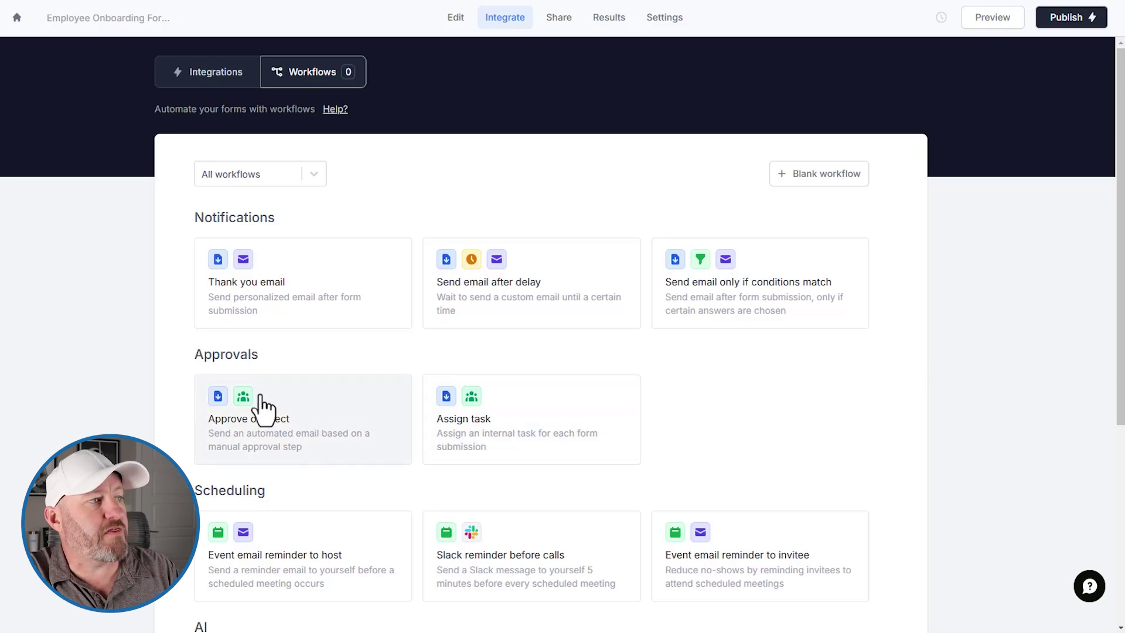
# Step: Preview the Approve or reject template and create a new workflow from it
pyautogui.click(347, 415)
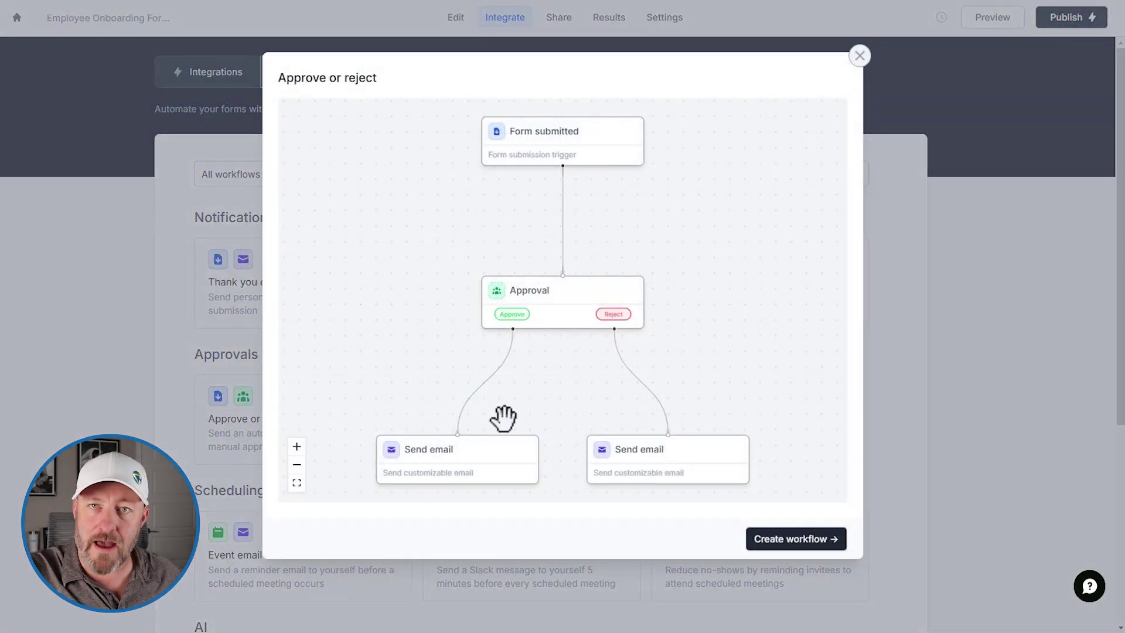
pyautogui.click(787, 543)
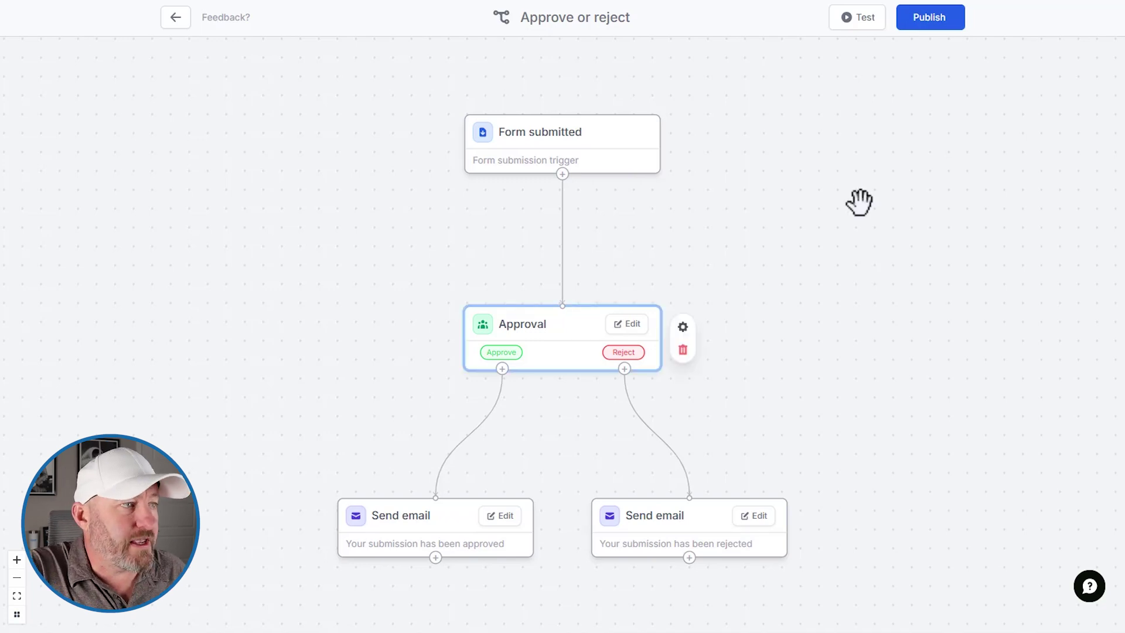
# Step: Rename the Approval step's choices to Complete and Incomplete, and choose Slack DM delivery
pyautogui.click(639, 328)
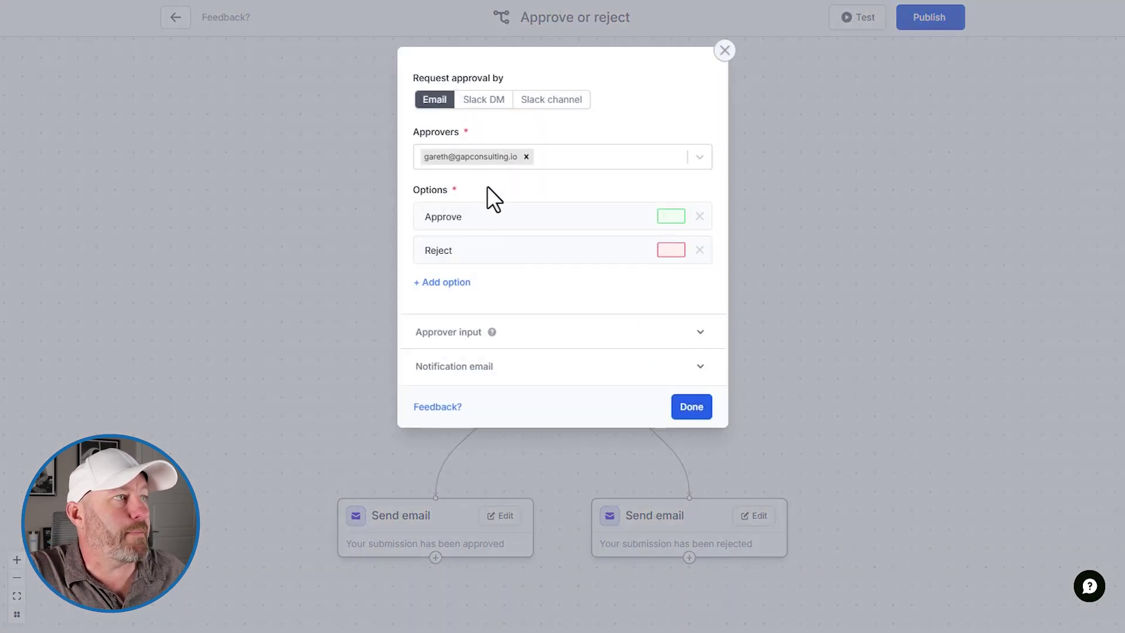
pyautogui.doubleClick(454, 217)
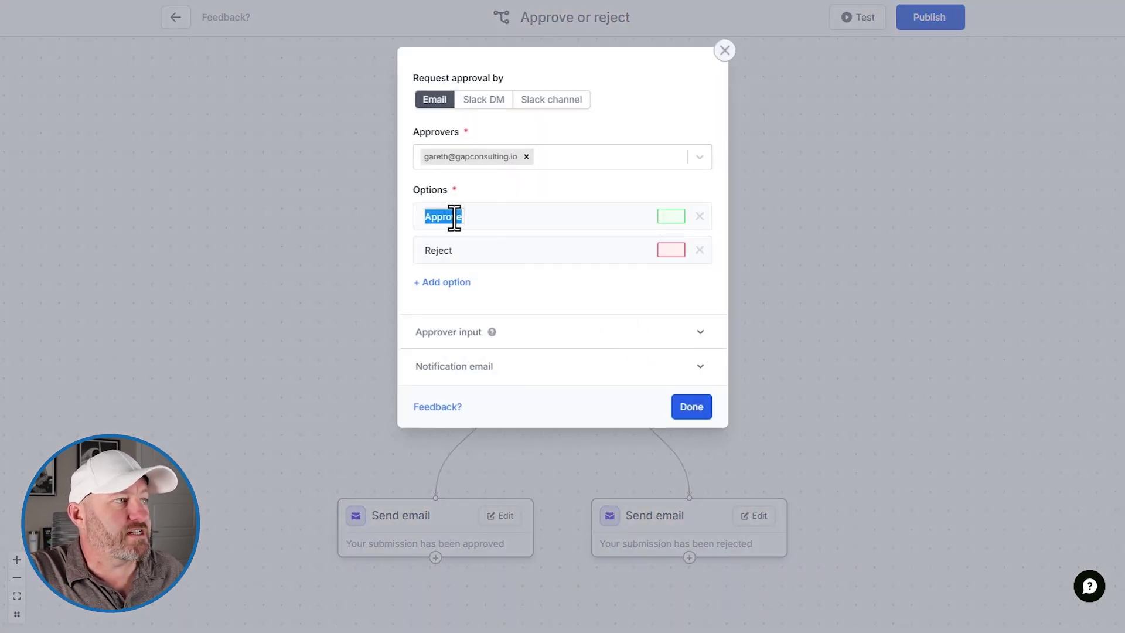
pyautogui.write('Complete')
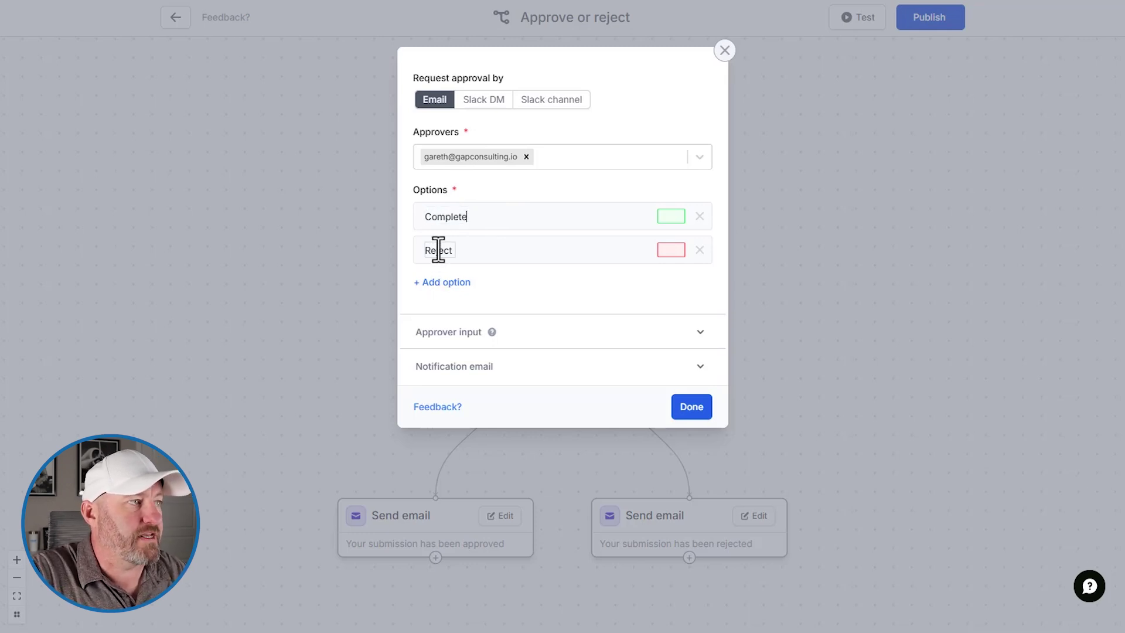
pyautogui.doubleClick(439, 249)
pyautogui.press('BackSpace')
pyautogui.write('Incomplete')
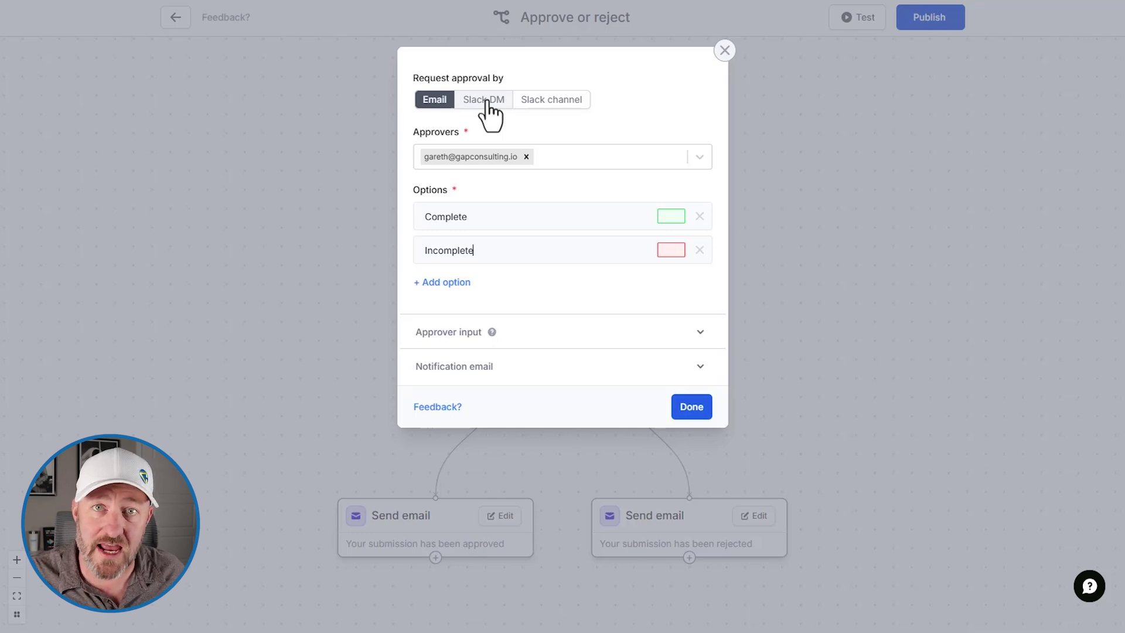
pyautogui.click(485, 100)
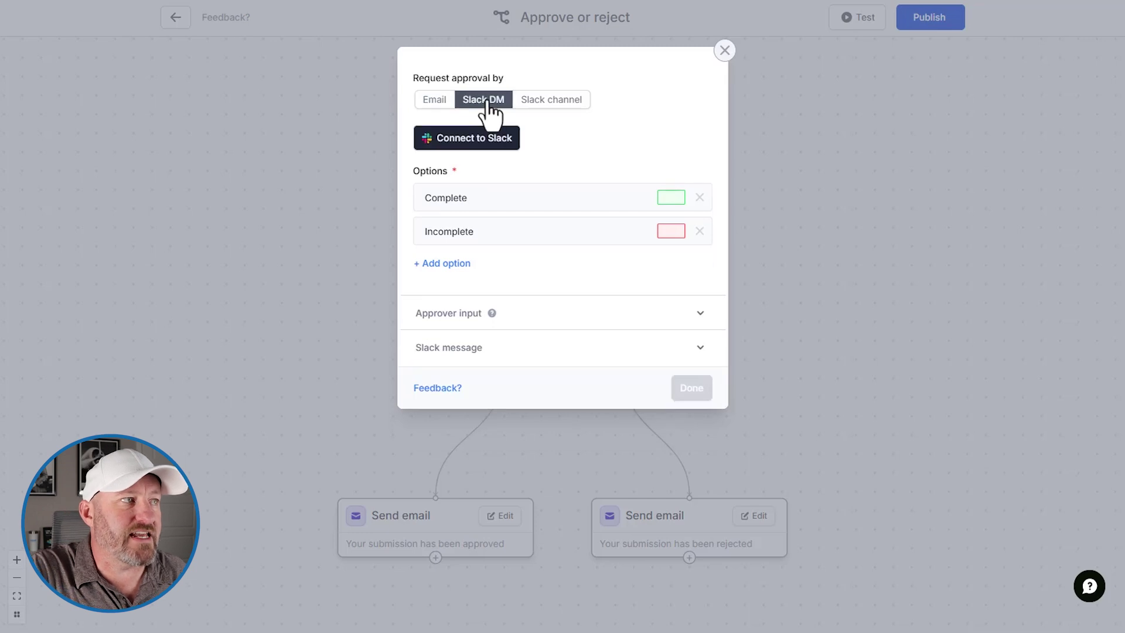
# Step: Connect the Slack account and look over the approver input settings without adding one
pyautogui.click(481, 139)
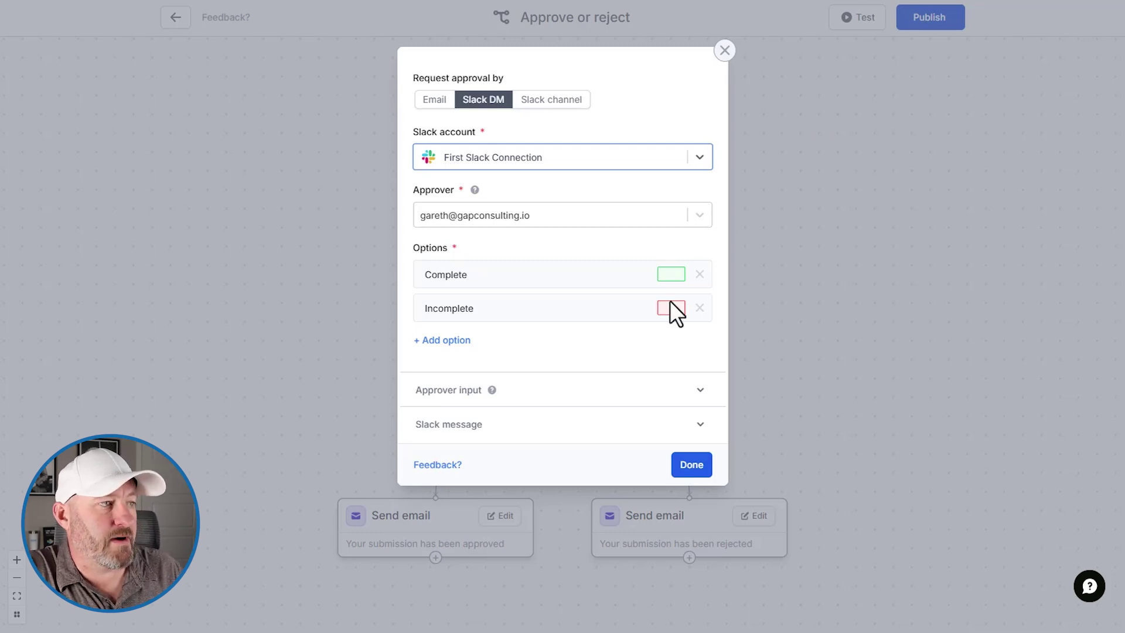
pyautogui.click(543, 396)
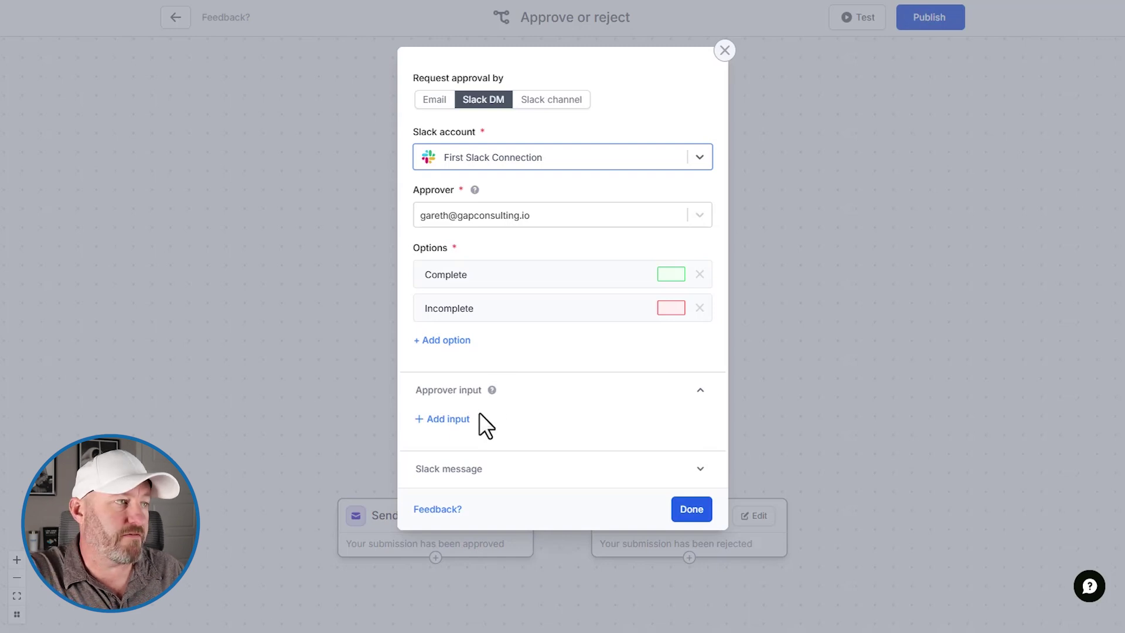
pyautogui.click(450, 421)
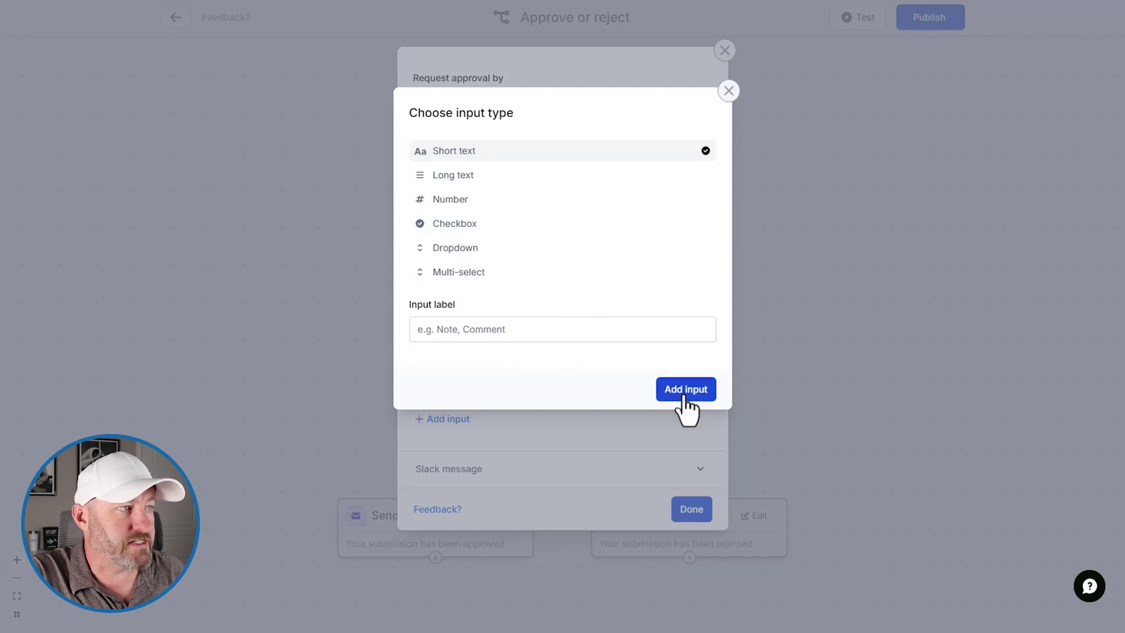
pyautogui.click(729, 90)
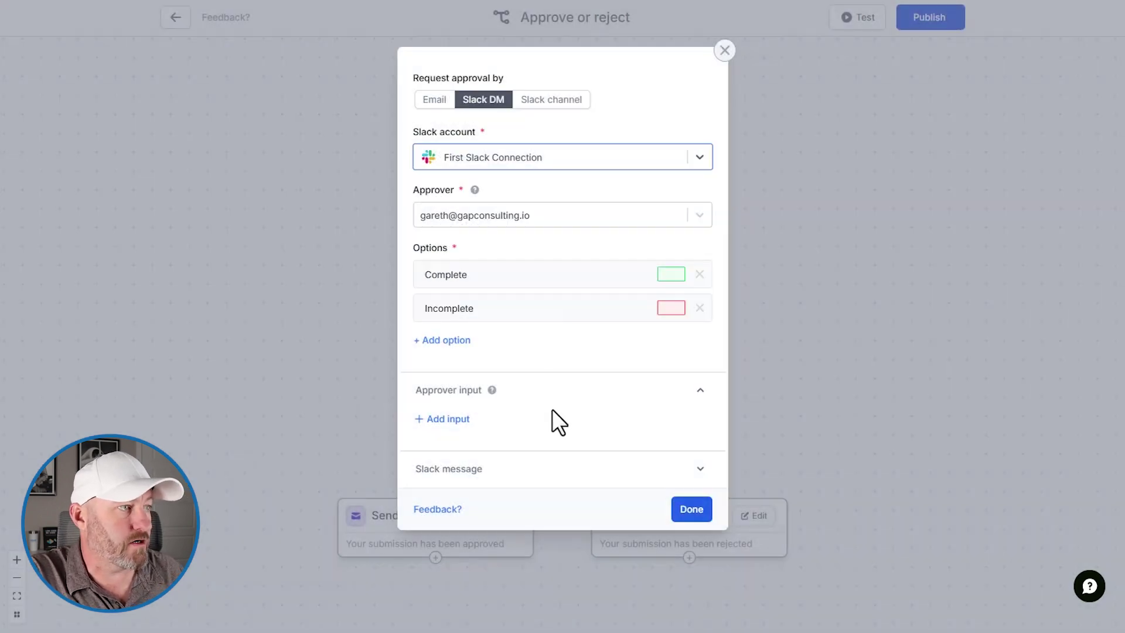
# Step: Set the Slack message to 'This is an edited message' and save the approval settings
pyautogui.click(463, 469)
pyautogui.scroll(-2, 599, 436)
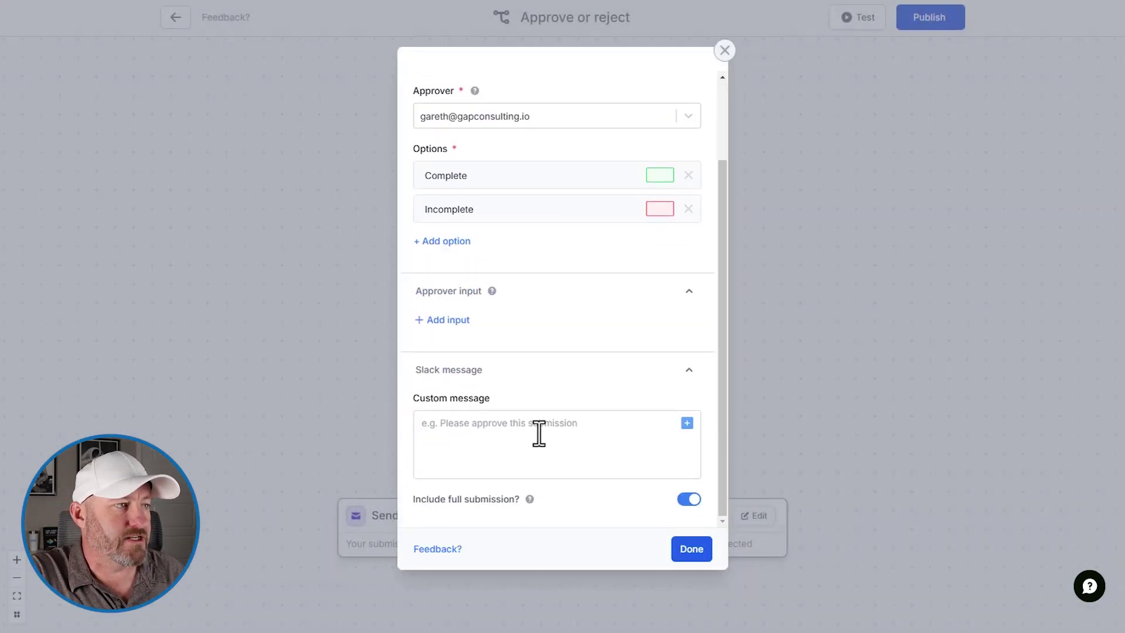
pyautogui.click(538, 433)
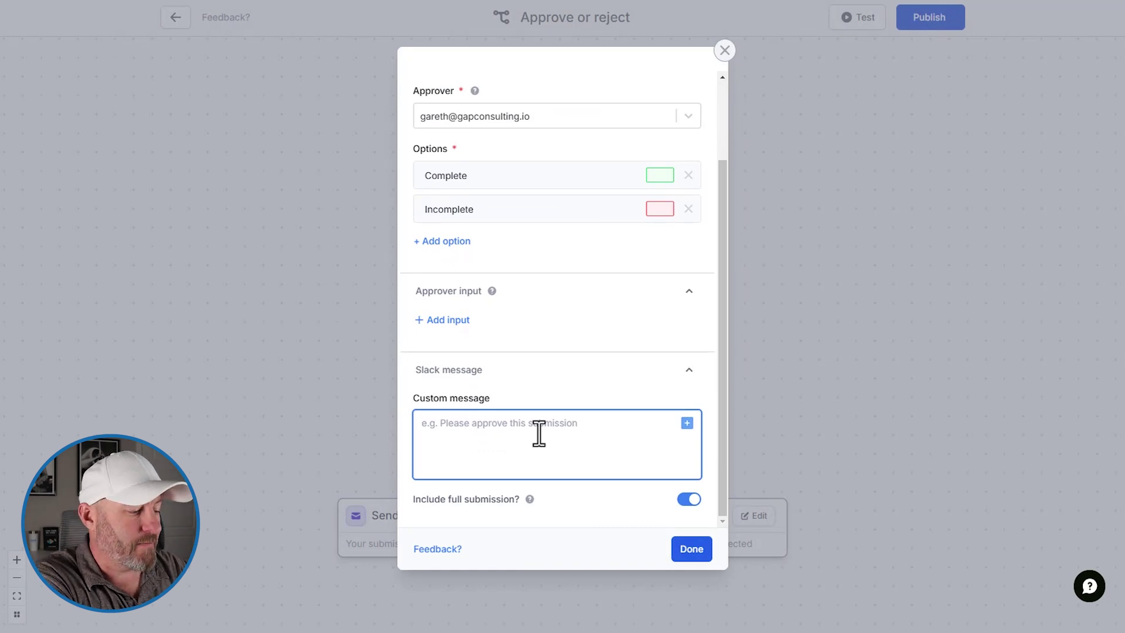
pyautogui.write('This is an ')
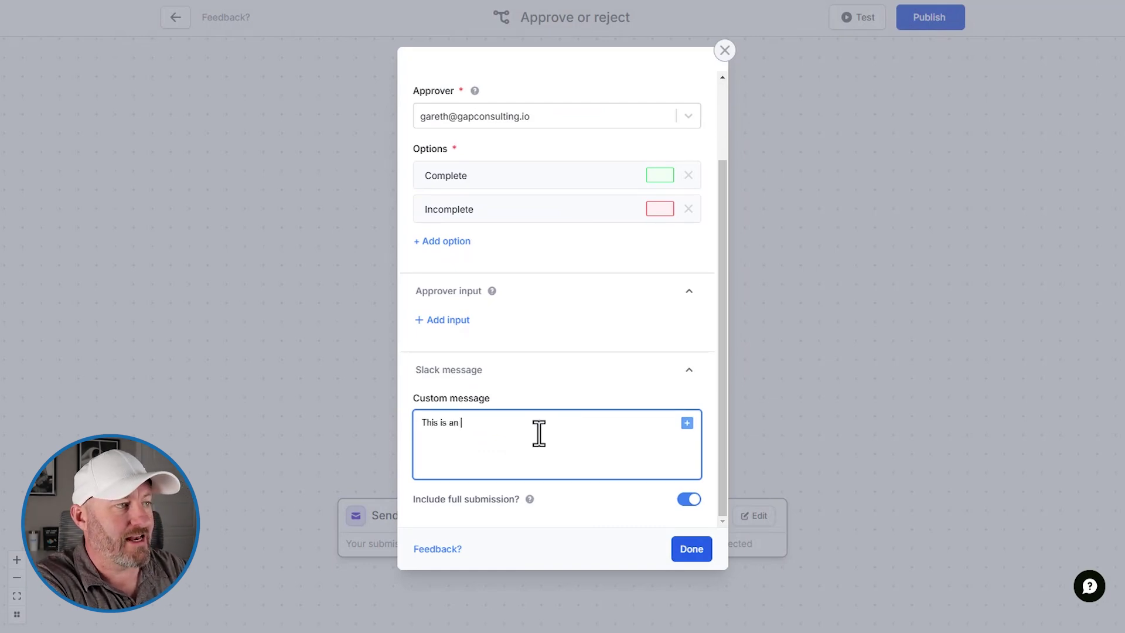
pyautogui.write('edited message')
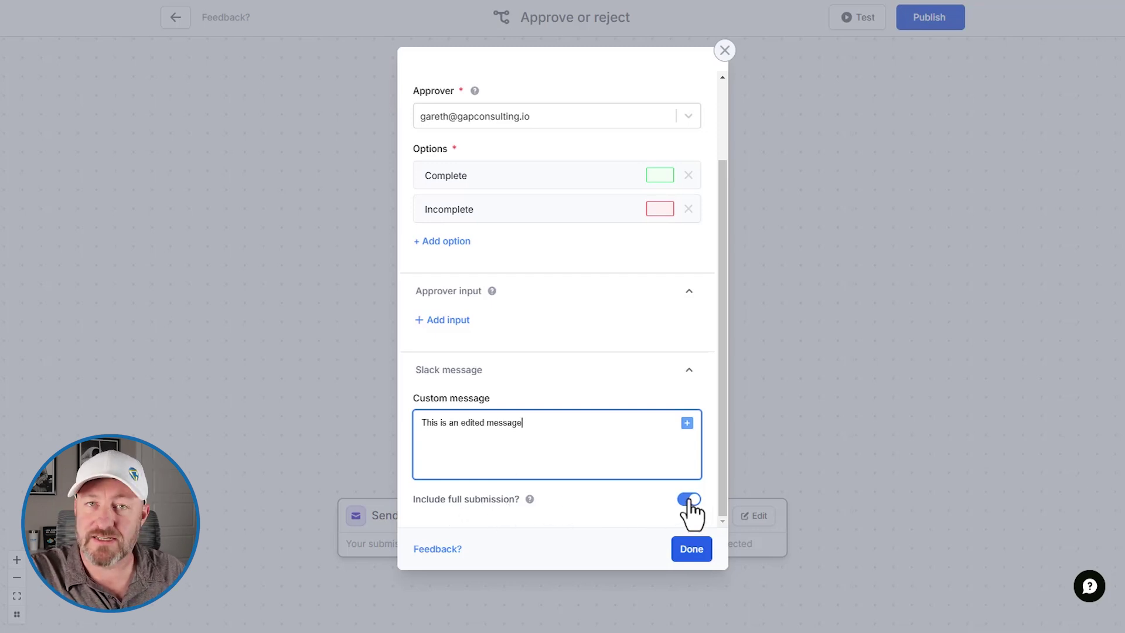
pyautogui.click(694, 554)
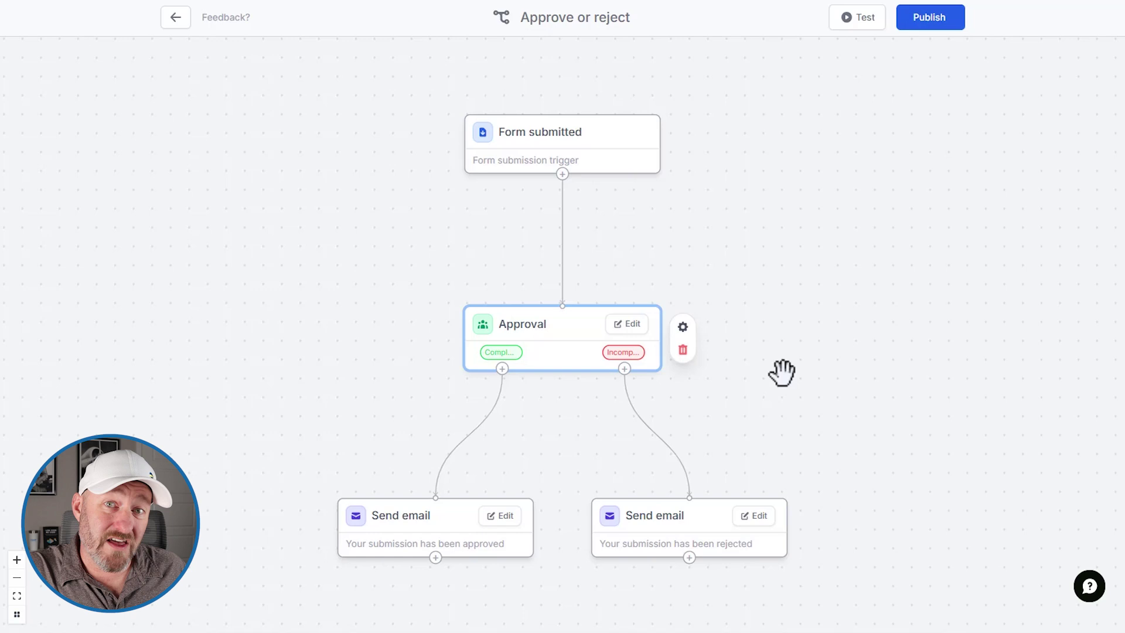
pyautogui.click(646, 422)
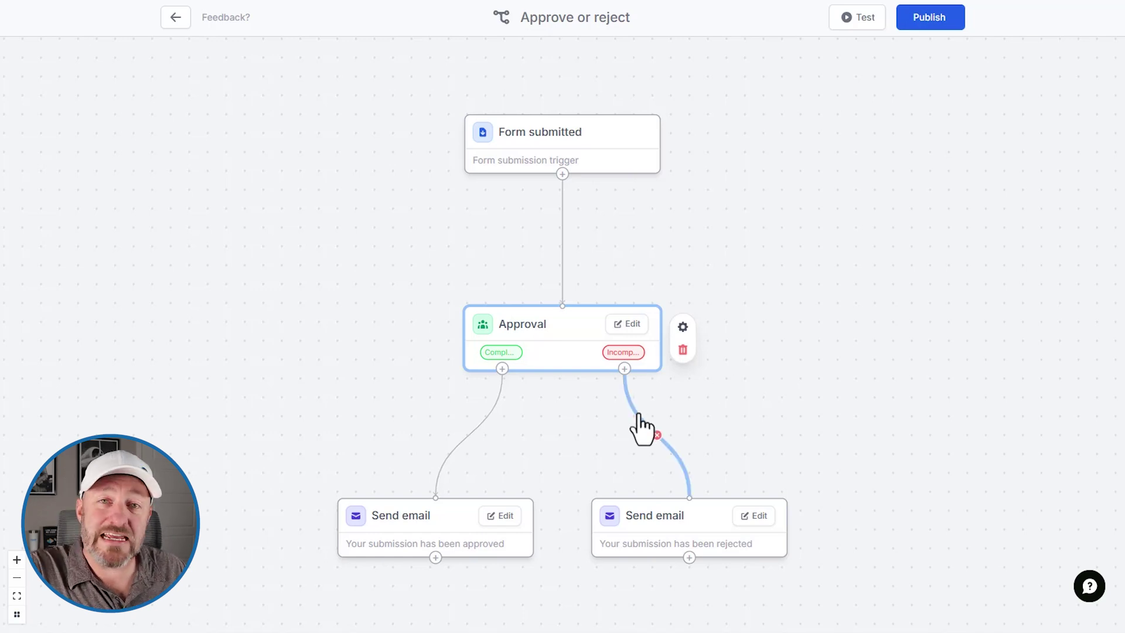
# Step: Append 'Please fill out the form again' after 'rejected.' in the rejection email and save
pyautogui.click(686, 510)
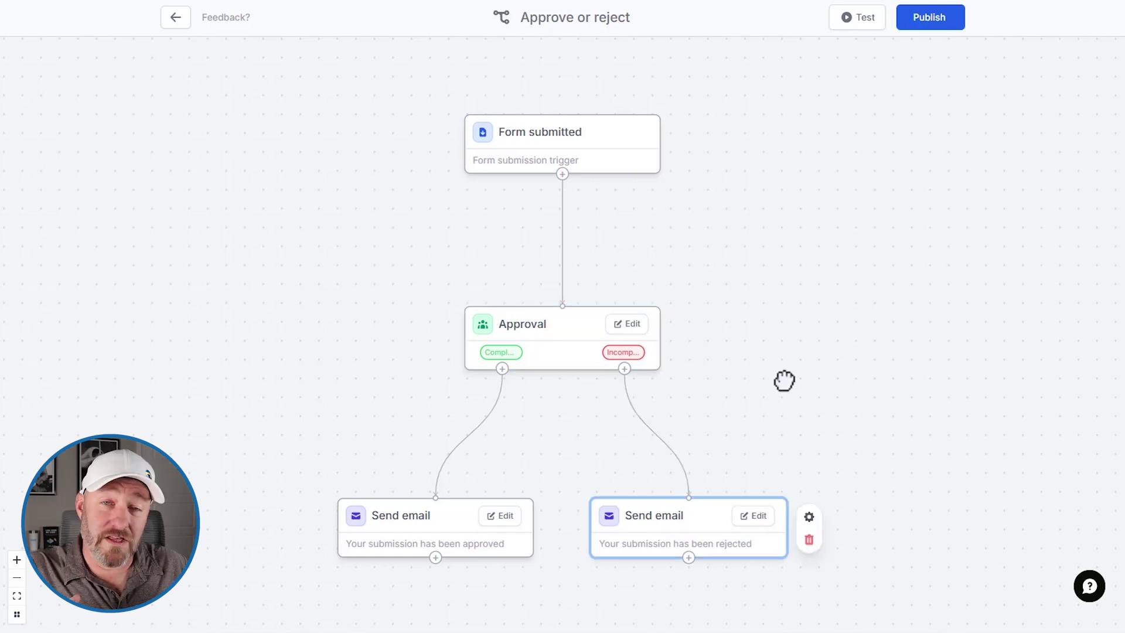
pyautogui.click(758, 517)
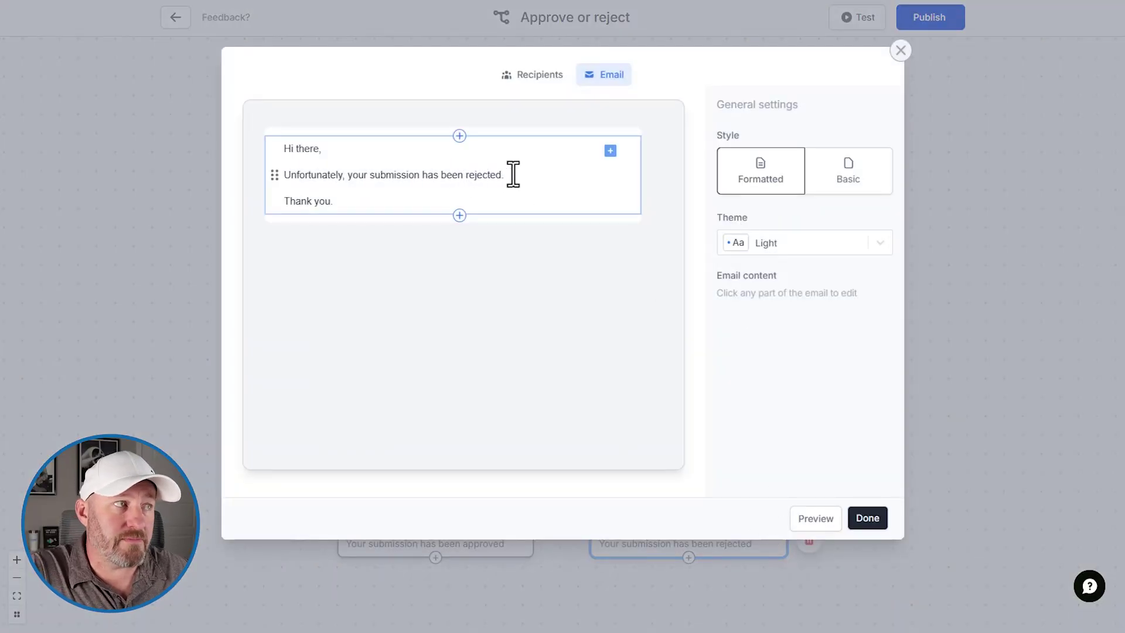
pyautogui.click(514, 174)
pyautogui.write('Pleas')
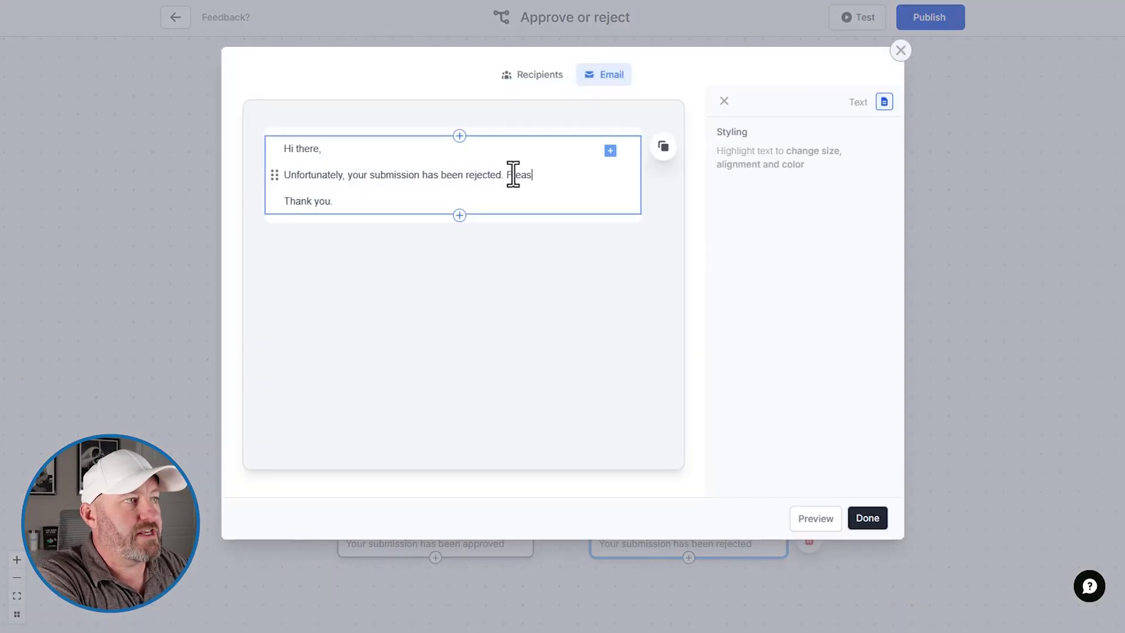
pyautogui.write('e fill ou')
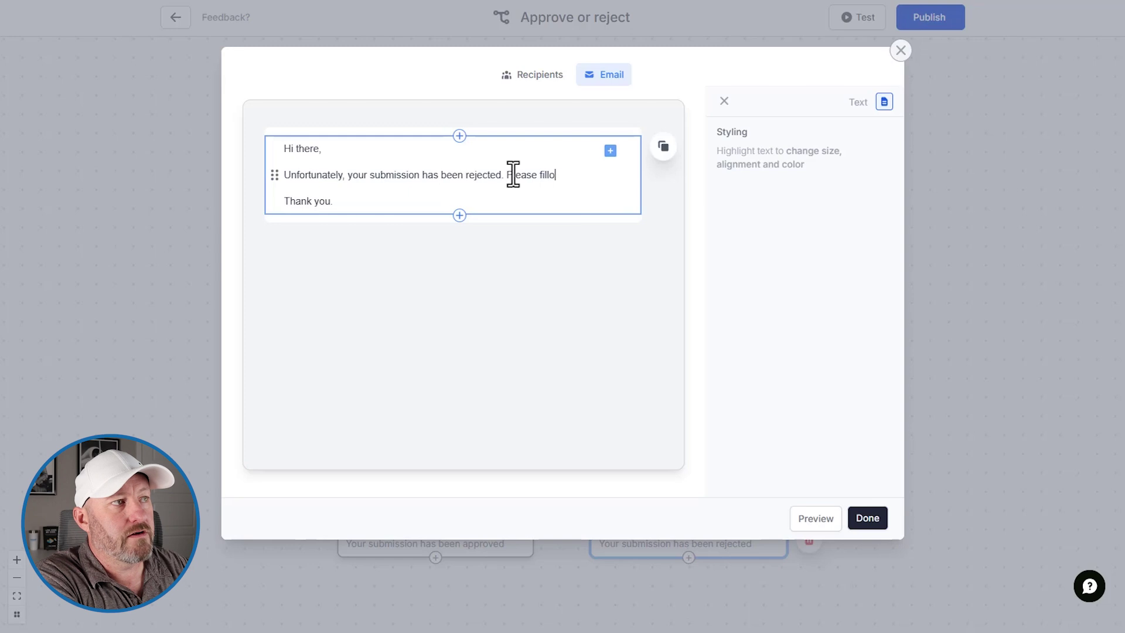
pyautogui.write('t the form again.')
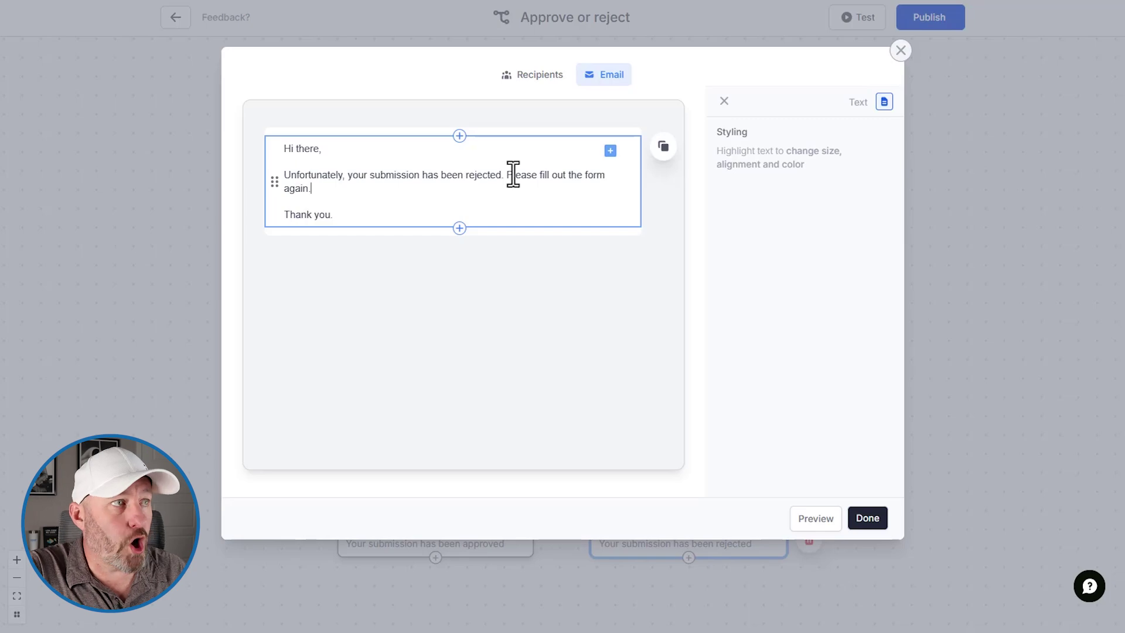
pyautogui.click(870, 526)
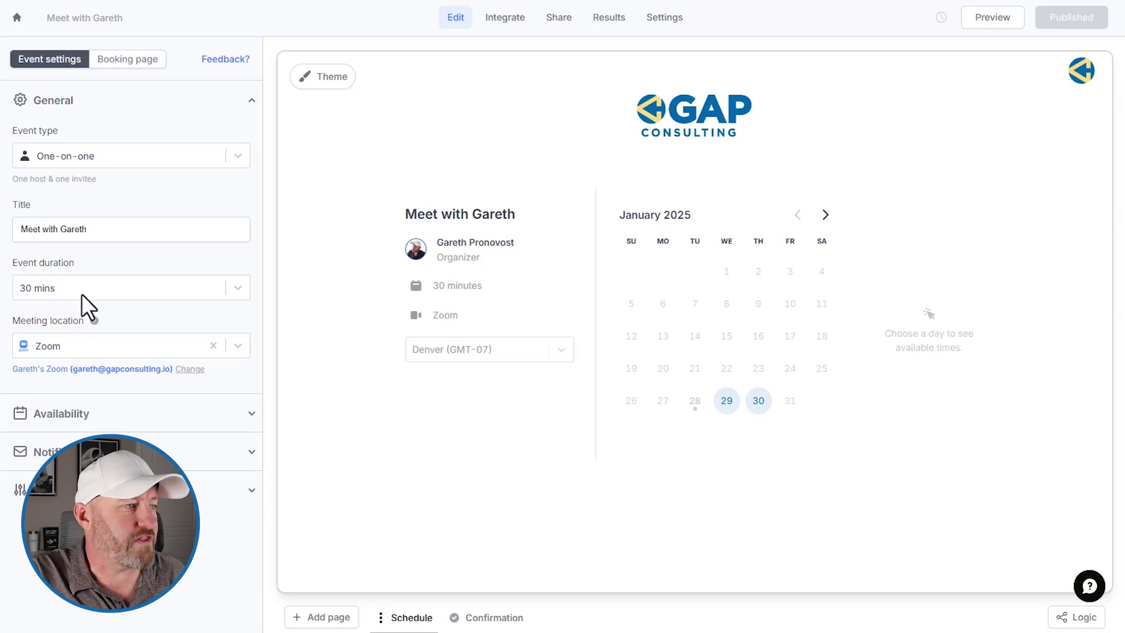
# Step: Pick day 29 in the booking page's calendar preview
pyautogui.click(726, 403)
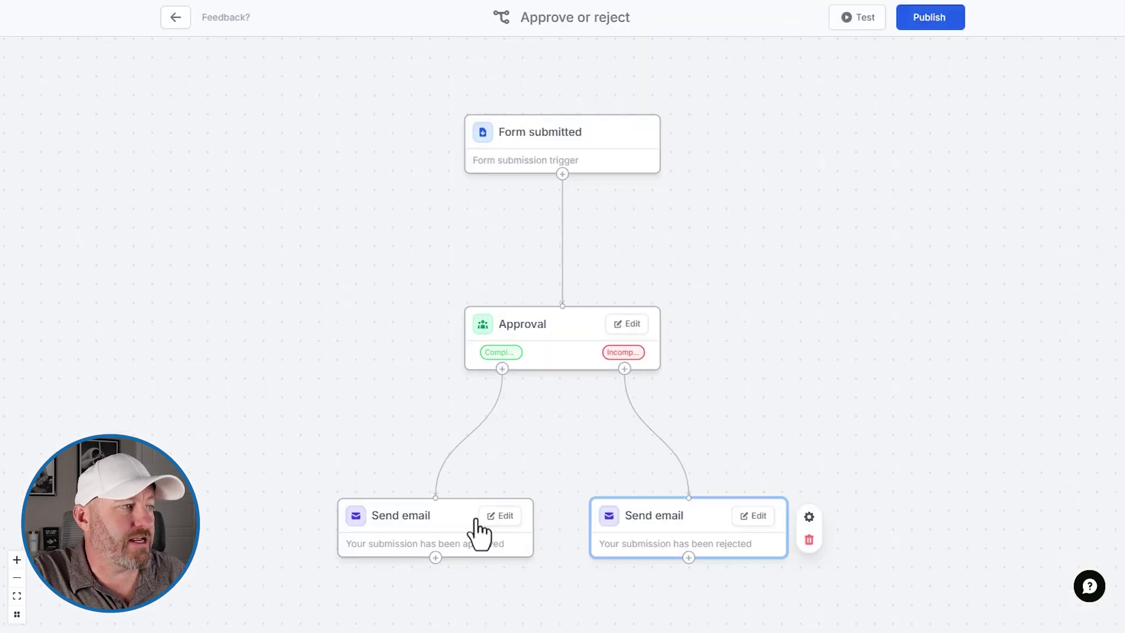
# Step: Add 'Please schedule a call with me here' to the approval email, linking 'here' to the booking page URL
pyautogui.click(490, 518)
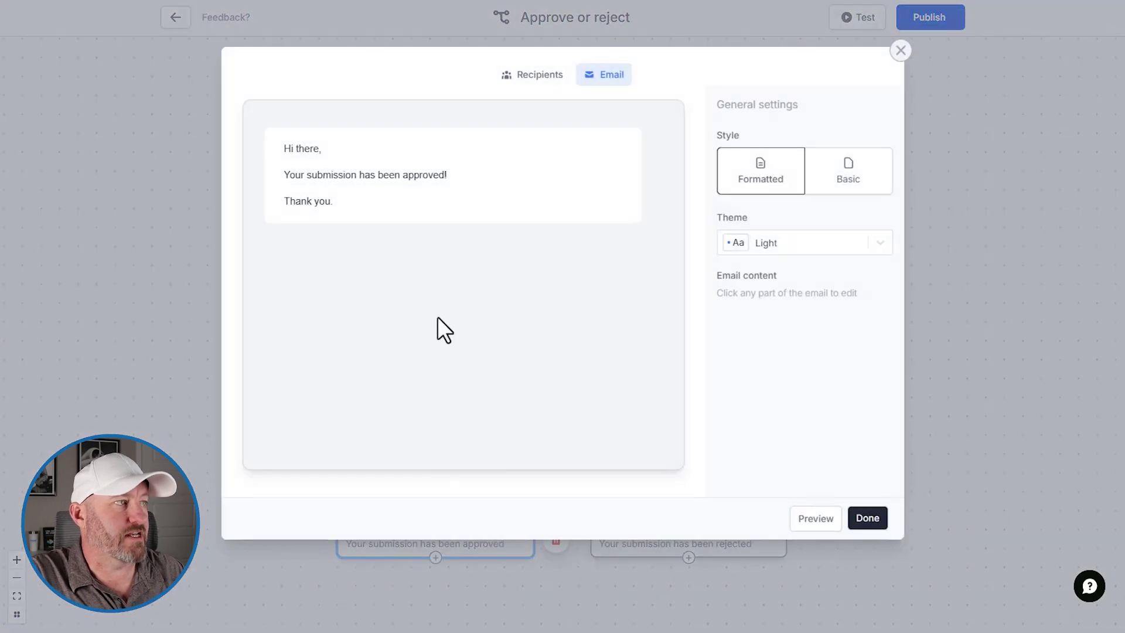
pyautogui.click(459, 176)
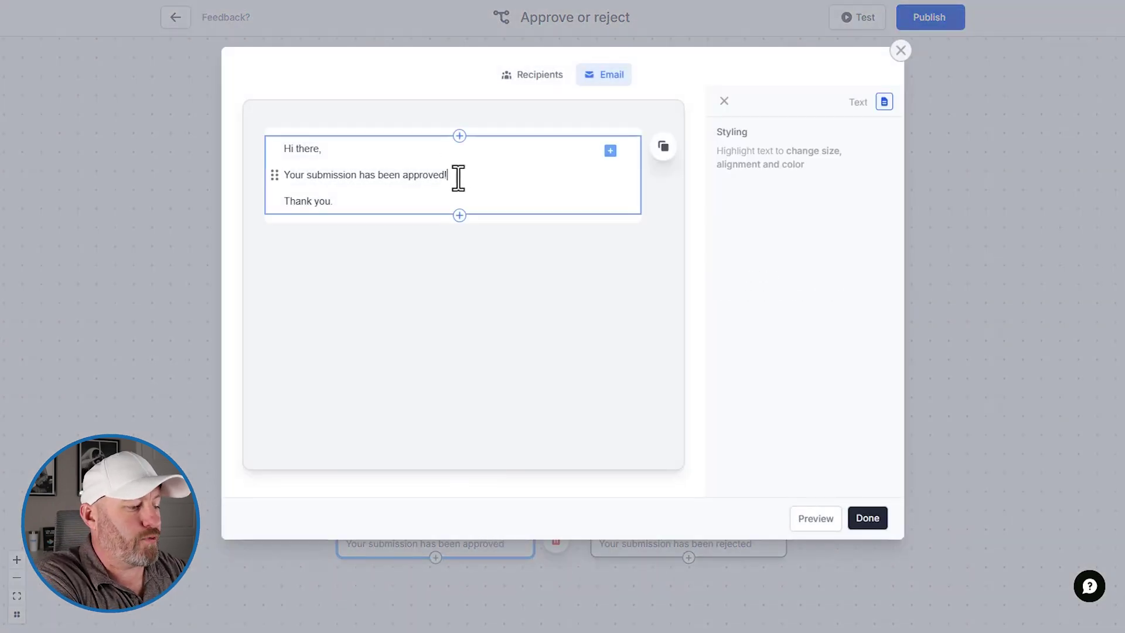
pyautogui.write('Please sc')
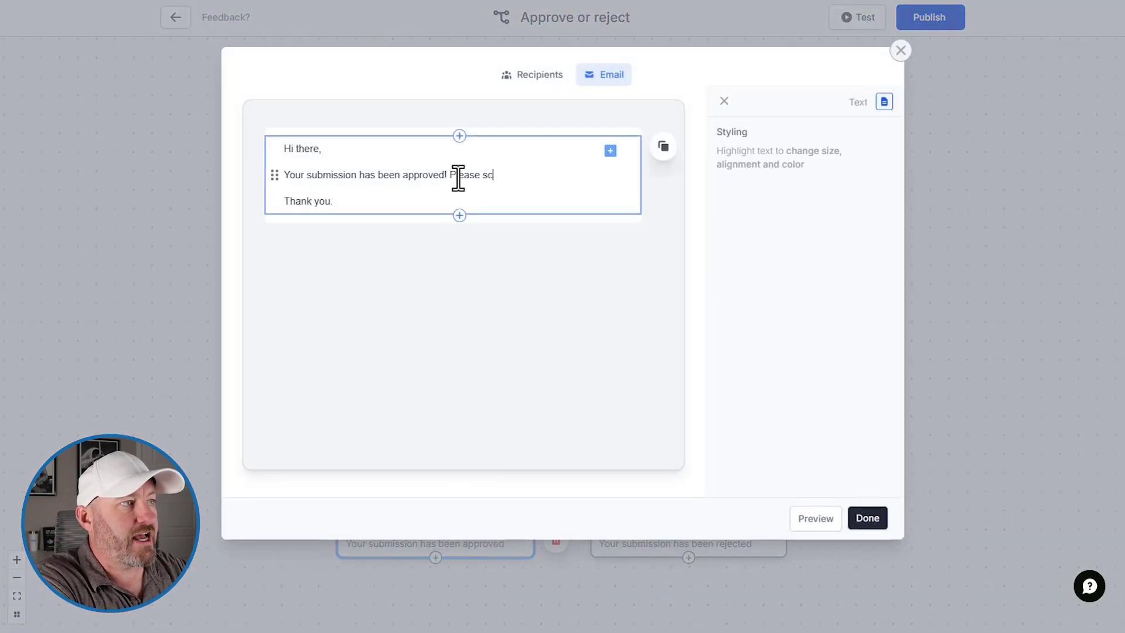
pyautogui.write('hedule a call with ')
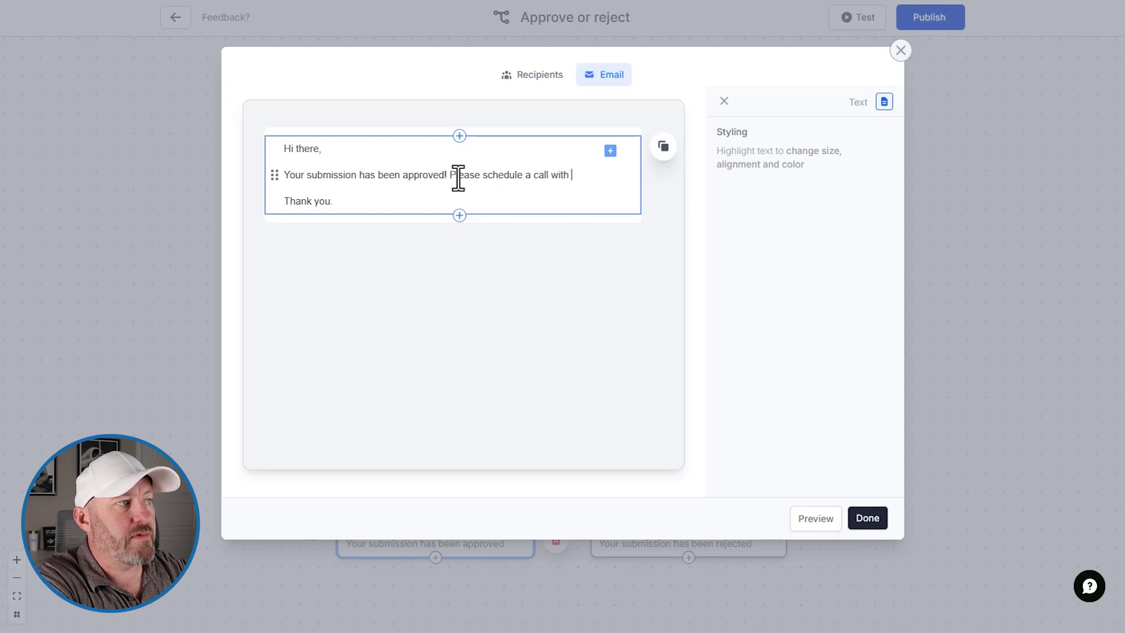
pyautogui.write('me here')
pyautogui.doubleClick(598, 175)
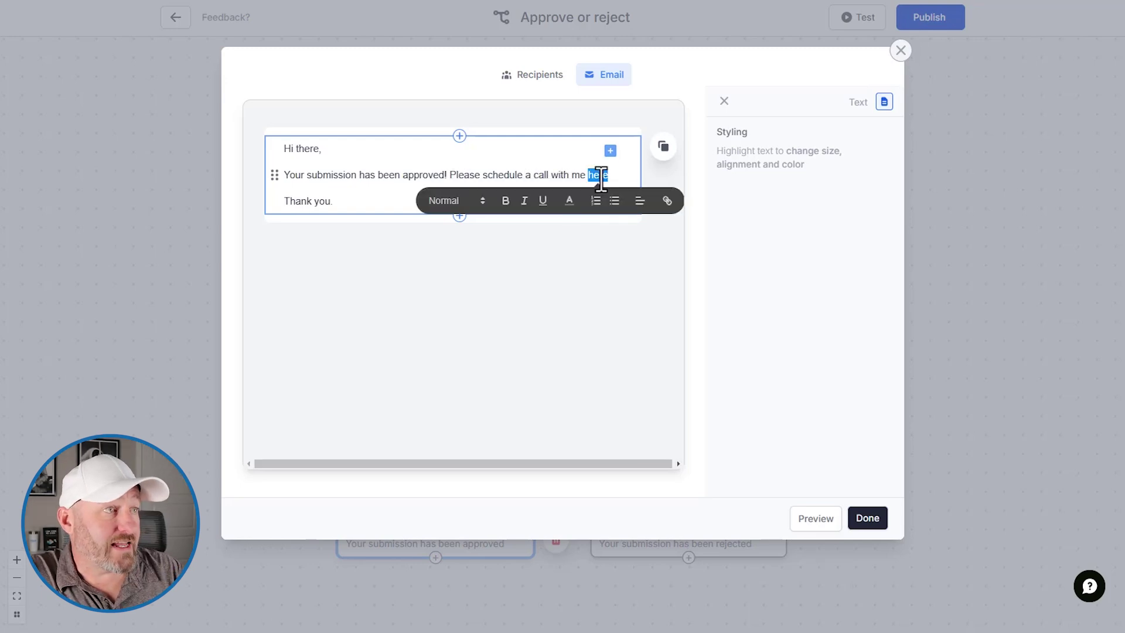
pyautogui.click(667, 201)
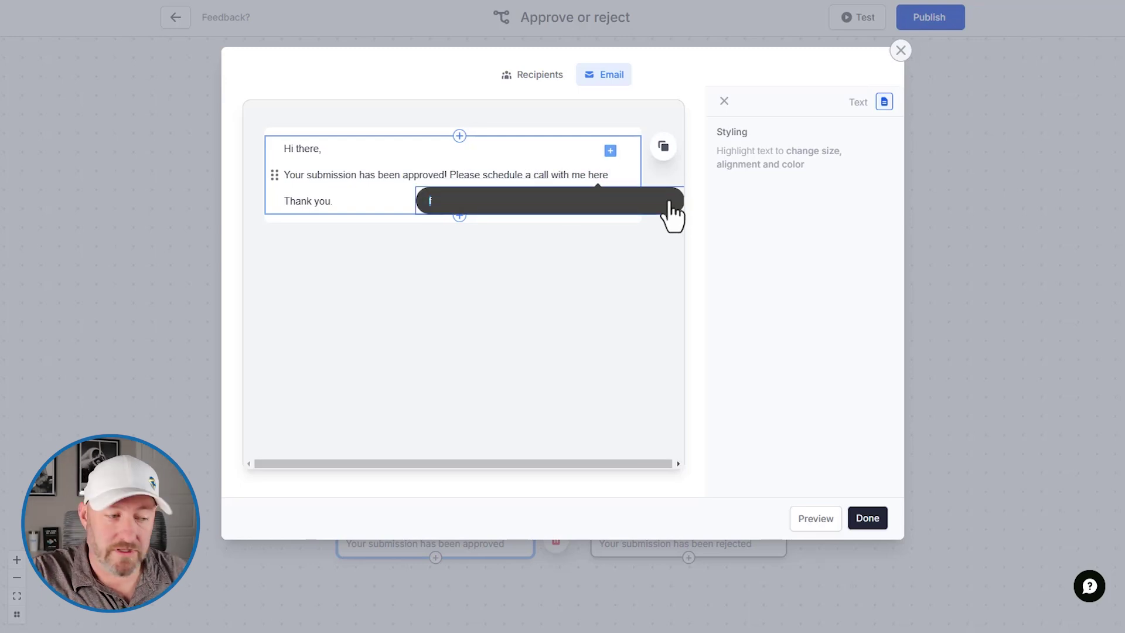
pyautogui.write('https://gapconsulting.fillout.com/gareth')
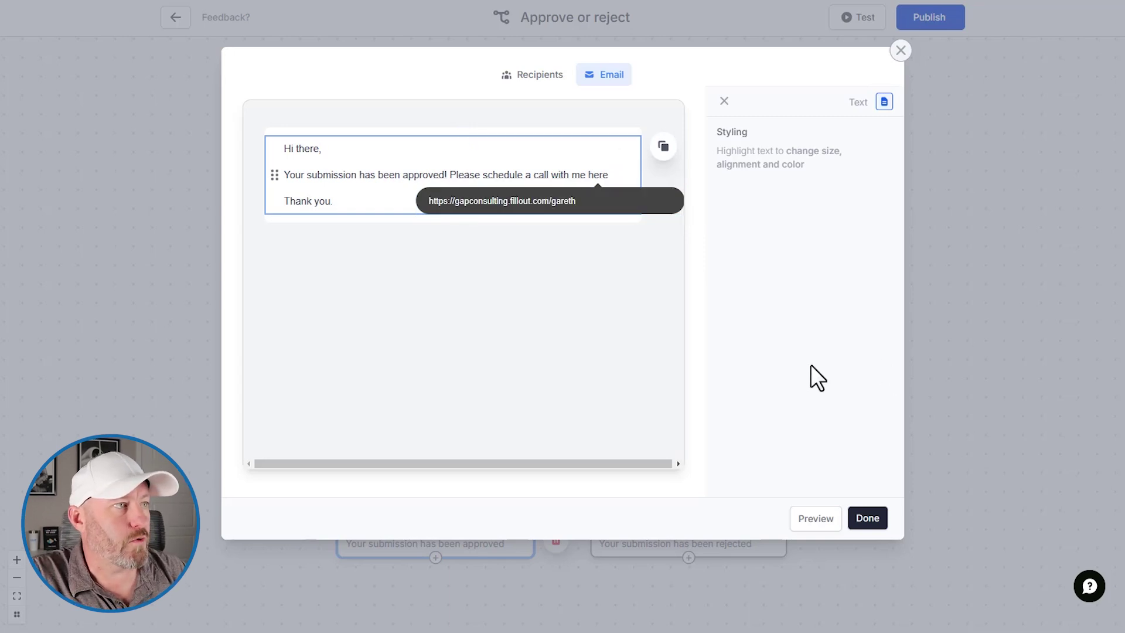
pyautogui.click(624, 319)
pyautogui.click(868, 518)
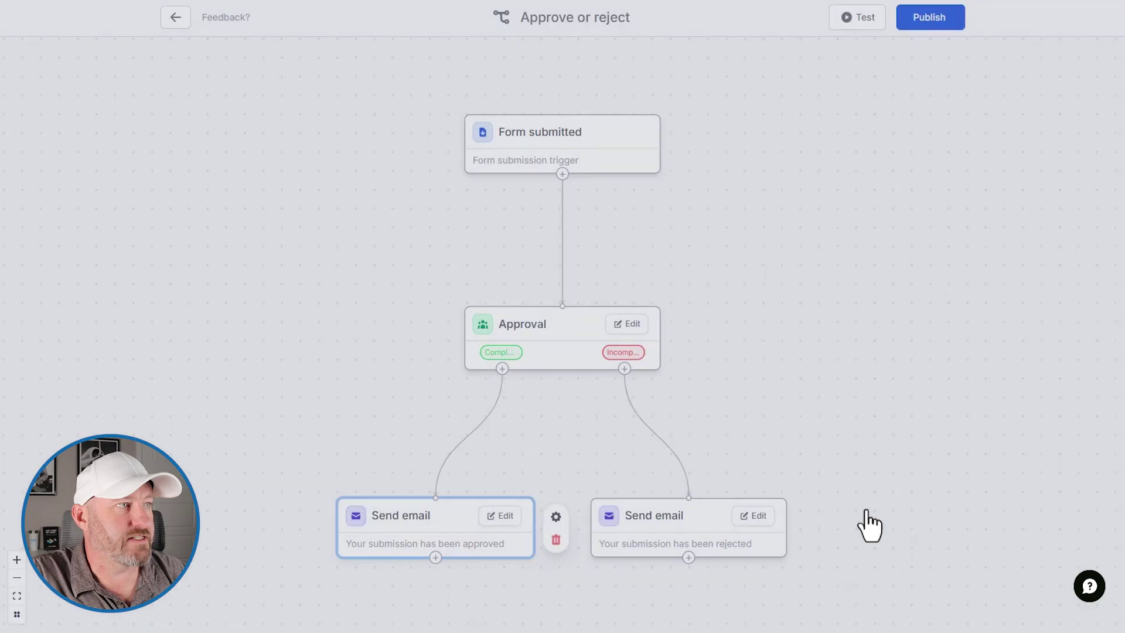
# Step: Publish the Approve or reject workflow, then publish the onboarding form
pyautogui.click(936, 21)
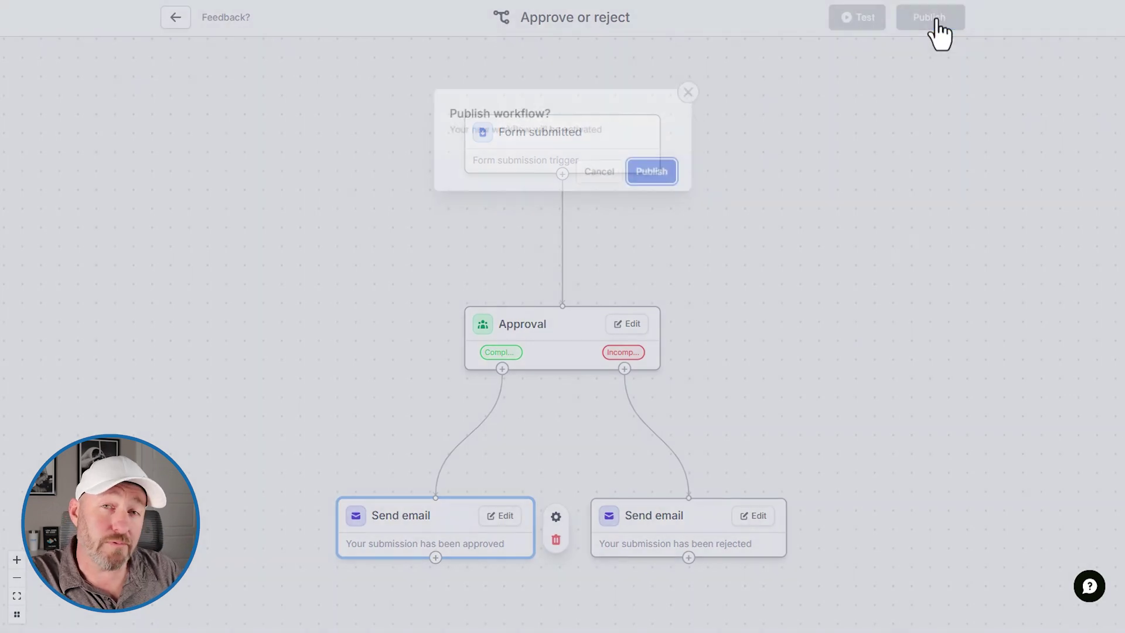
pyautogui.click(654, 172)
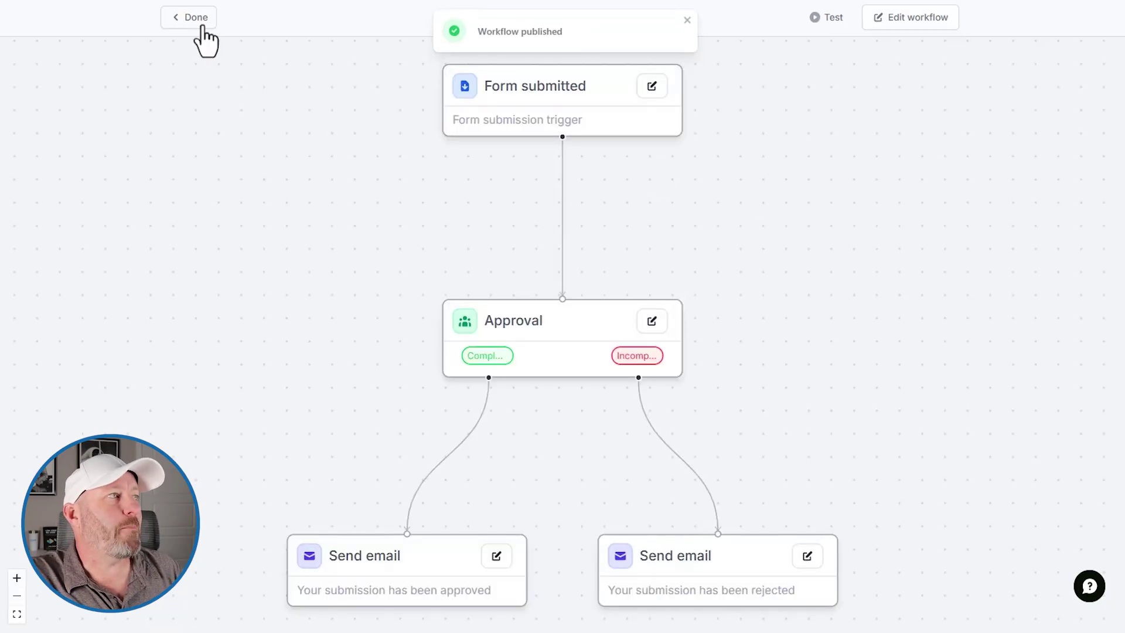
pyautogui.click(197, 20)
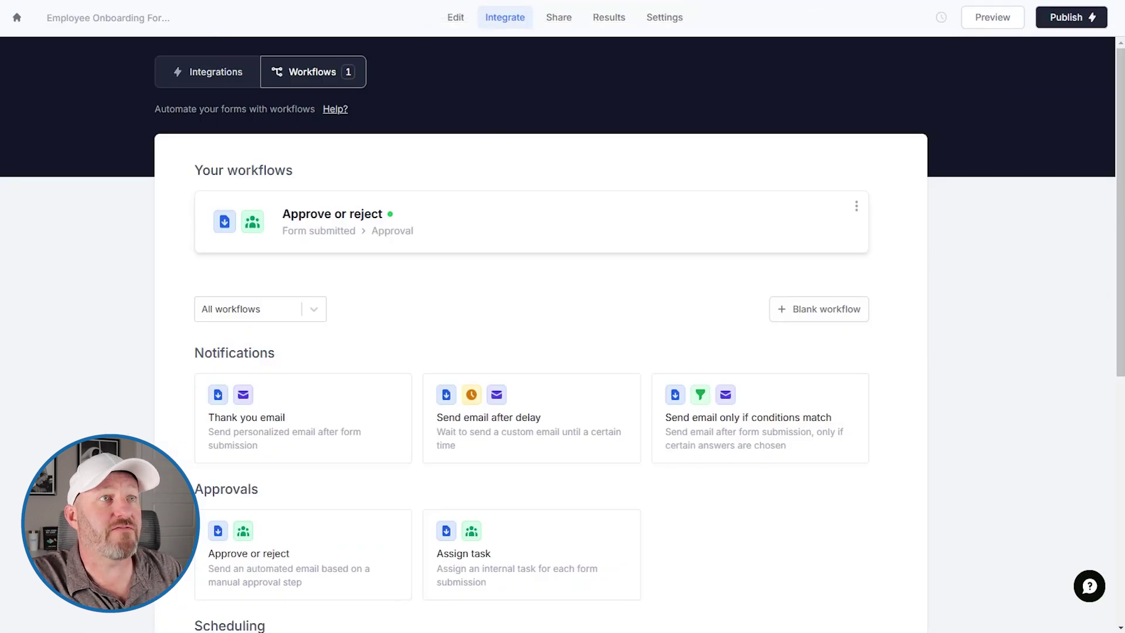
pyautogui.click(1075, 22)
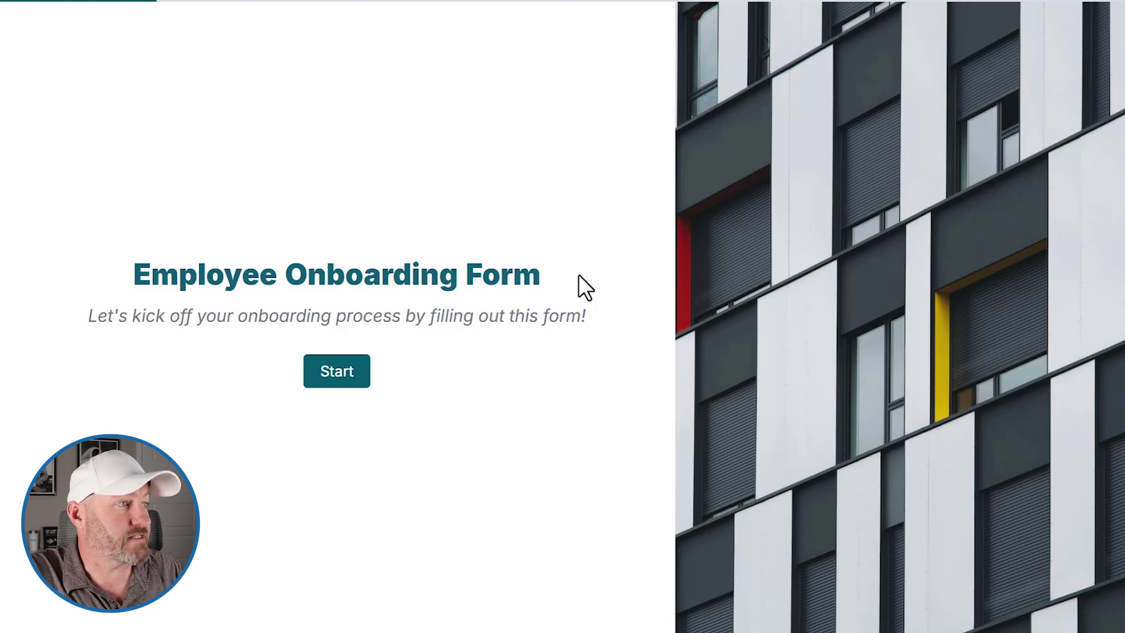
# Step: Start the form and fill in the home address and the emergency contact's name and phone
pyautogui.click(364, 373)
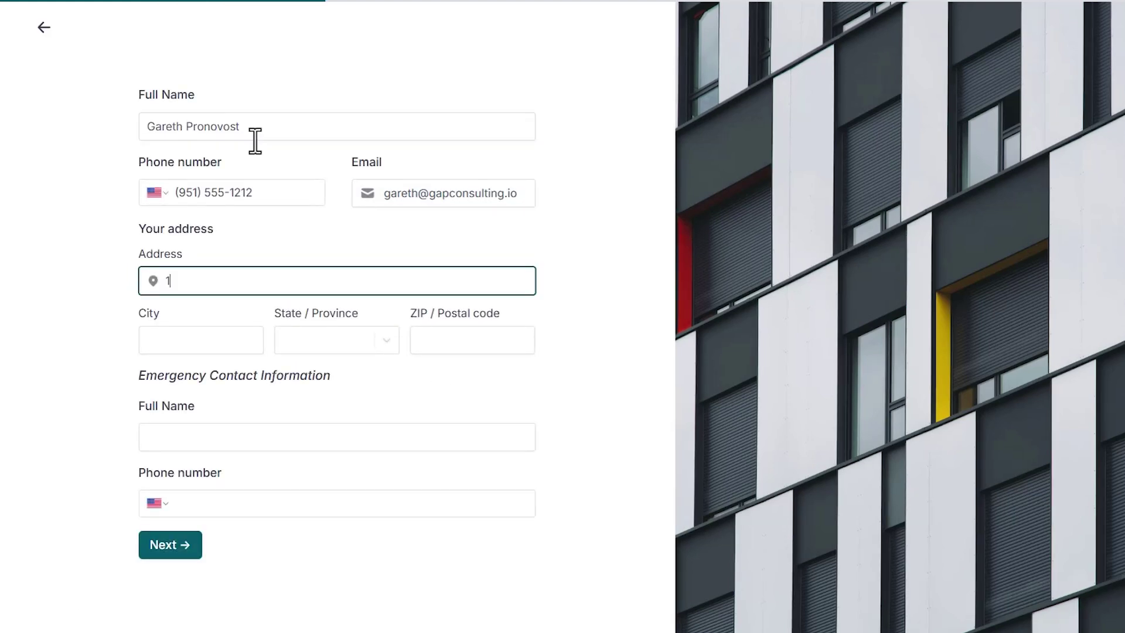
pyautogui.write('son Street')
pyautogui.click(223, 341)
pyautogui.write('Denver')
pyautogui.press('Tab')
pyautogui.write('Colorado')
pyautogui.press('Return')
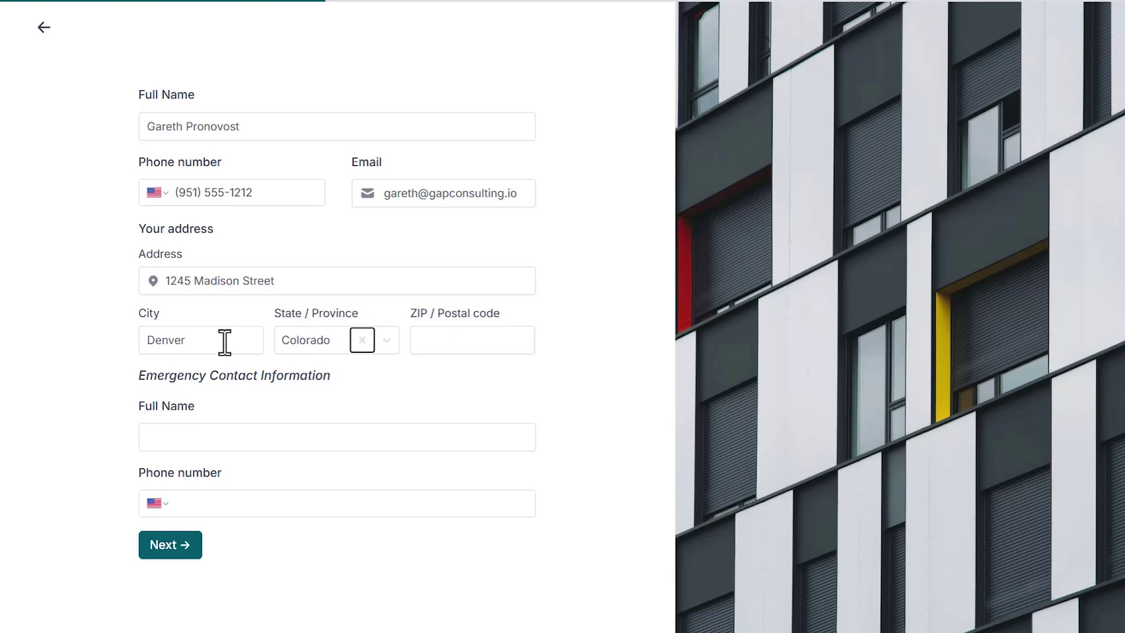
pyautogui.click(460, 343)
pyautogui.write('80111')
pyautogui.click(324, 441)
pyautogui.write('S')
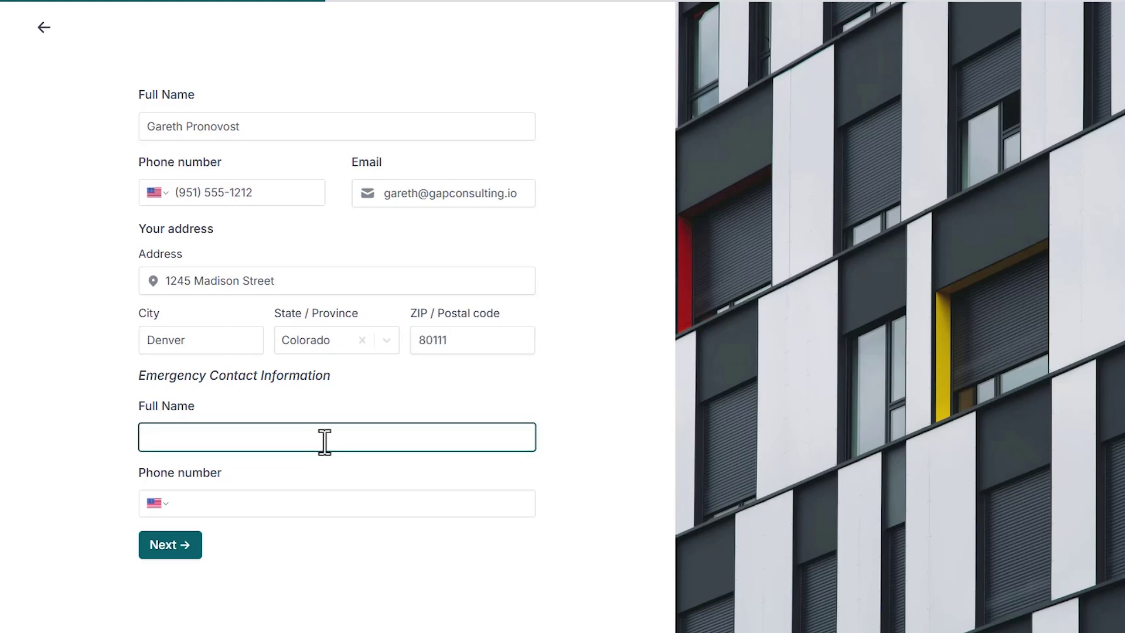
pyautogui.press('Tab')
pyautogui.write('8605551212')
pyautogui.press('Return')
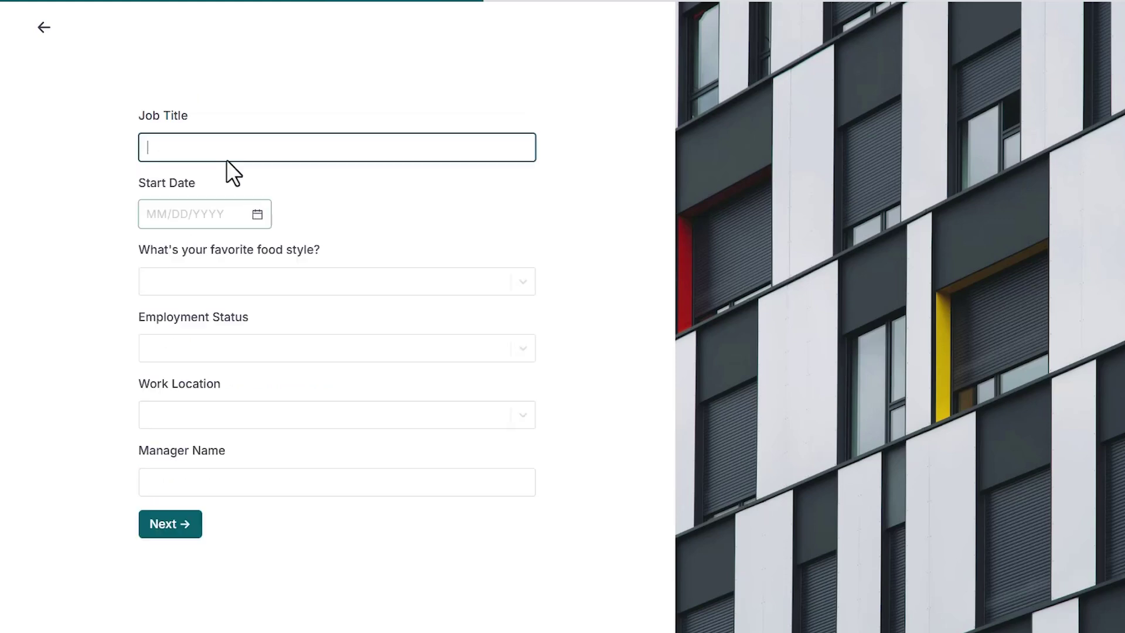
# Step: Enter job details: title Owner, today's start date, Option 2, Full-time and Part-time, Regional office
pyautogui.write('Owner')
pyautogui.press('Tab')
pyautogui.write('10202008')
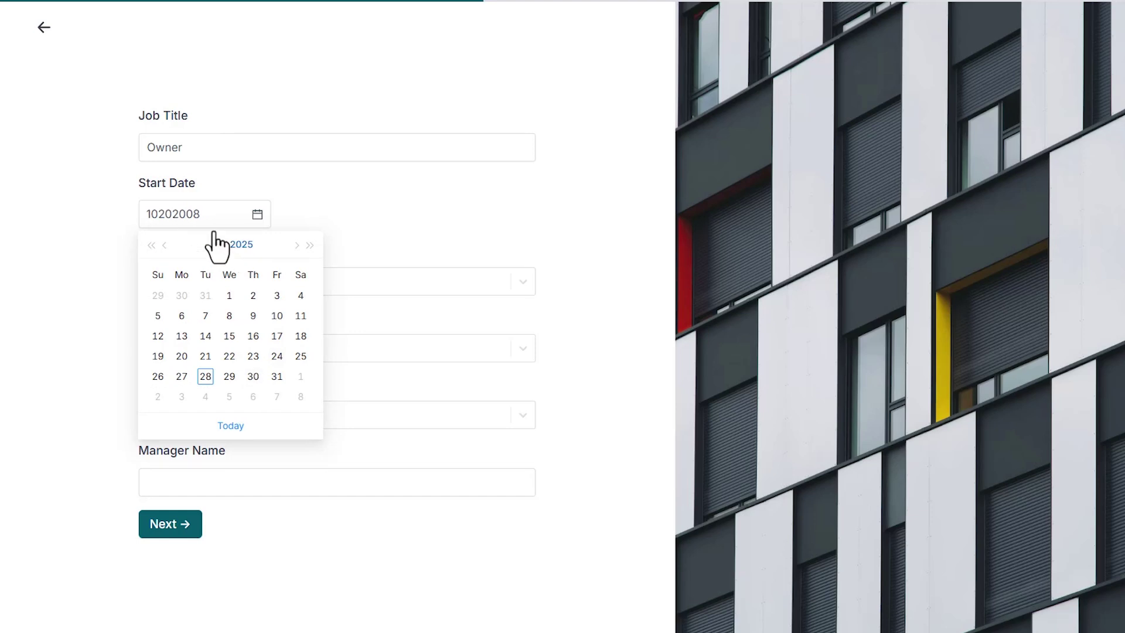
pyautogui.click(230, 426)
pyautogui.click(254, 349)
pyautogui.click(175, 406)
pyautogui.click(176, 385)
pyautogui.click(198, 418)
pyautogui.click(187, 476)
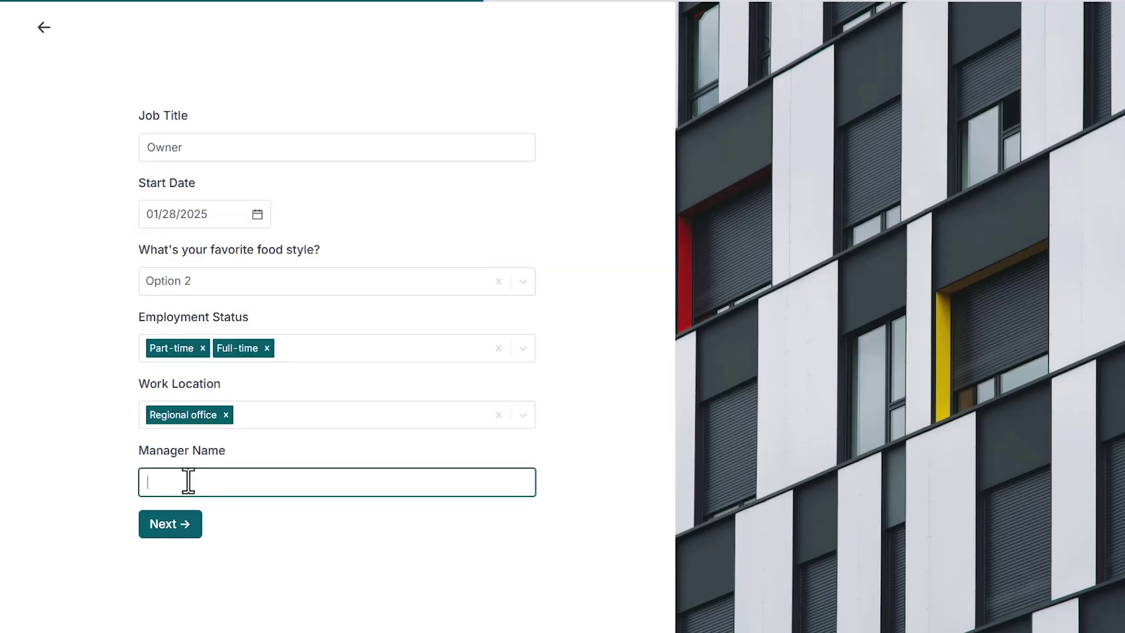
pyautogui.write('Name Here')
pyautogui.press('Return')
pyautogui.click(145, 225)
# Step: Tick the three policy acknowledgements, choose Online training, confirm both declarations, and submit
pyautogui.click(145, 293)
pyautogui.click(145, 370)
pyautogui.click(145, 446)
pyautogui.click(160, 507)
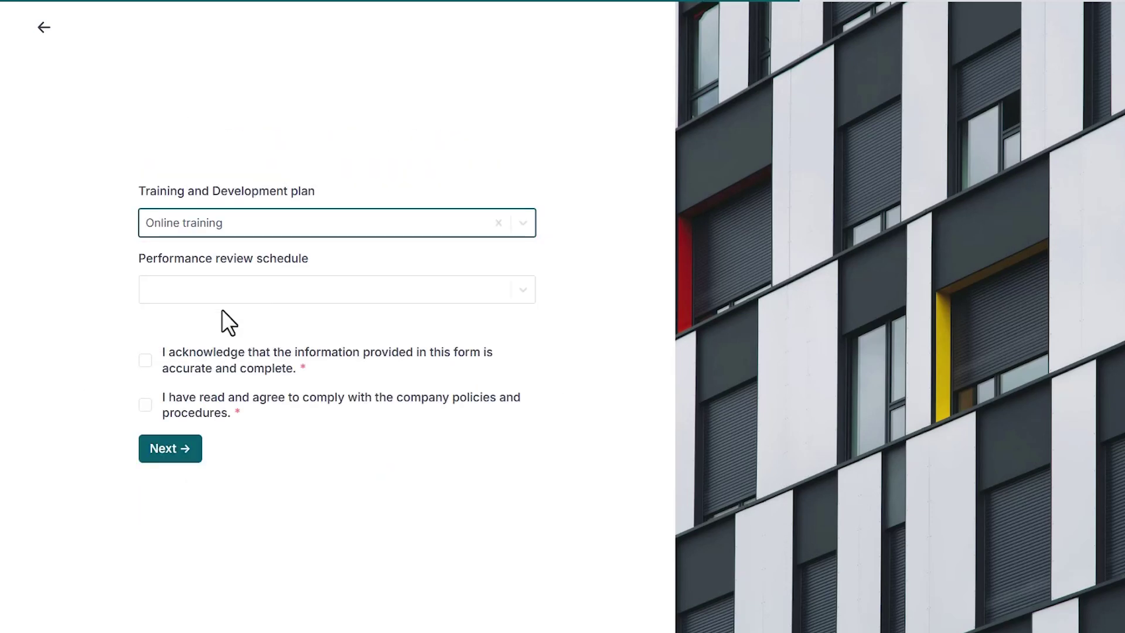
pyautogui.click(221, 289)
pyautogui.click(221, 319)
pyautogui.click(143, 402)
pyautogui.click(143, 359)
pyautogui.click(169, 450)
pyautogui.click(176, 450)
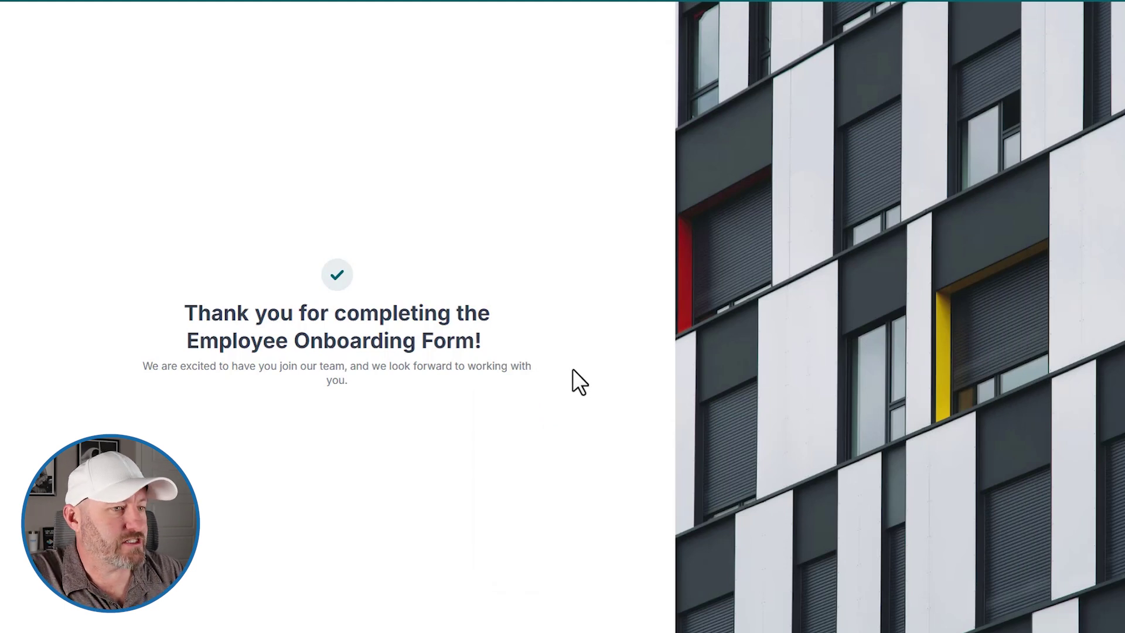
# Step: In Slack, read through the Fillout submission message and approve it as Complete
pyautogui.hotkey('alt', 'Tab')
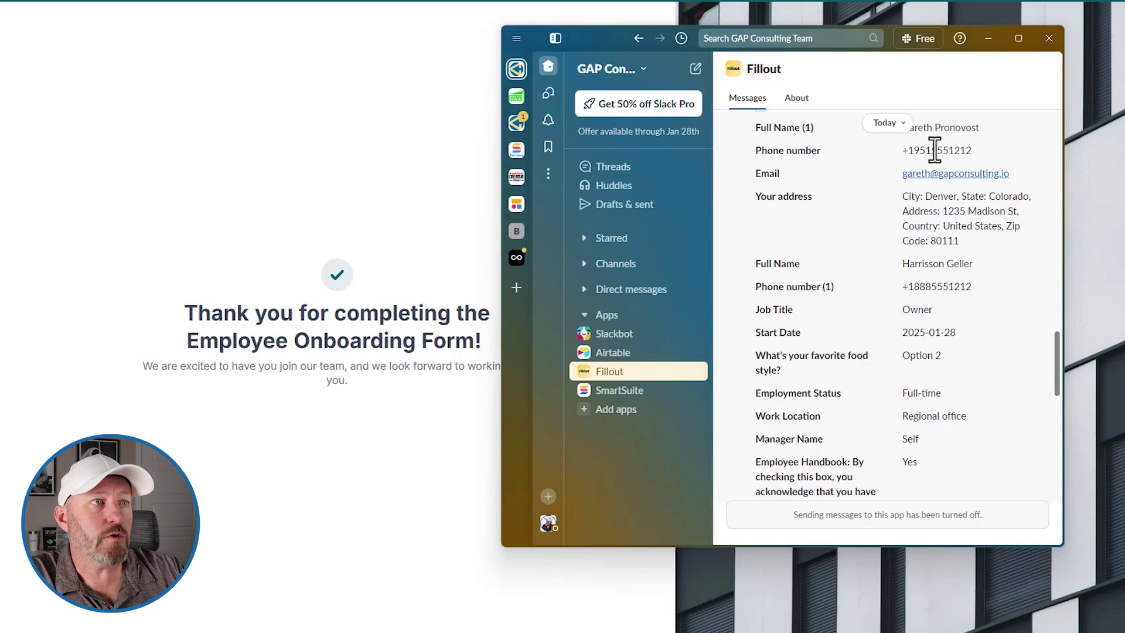
pyautogui.scroll(-5, 922, 170)
pyautogui.scroll(-6, 937, 293)
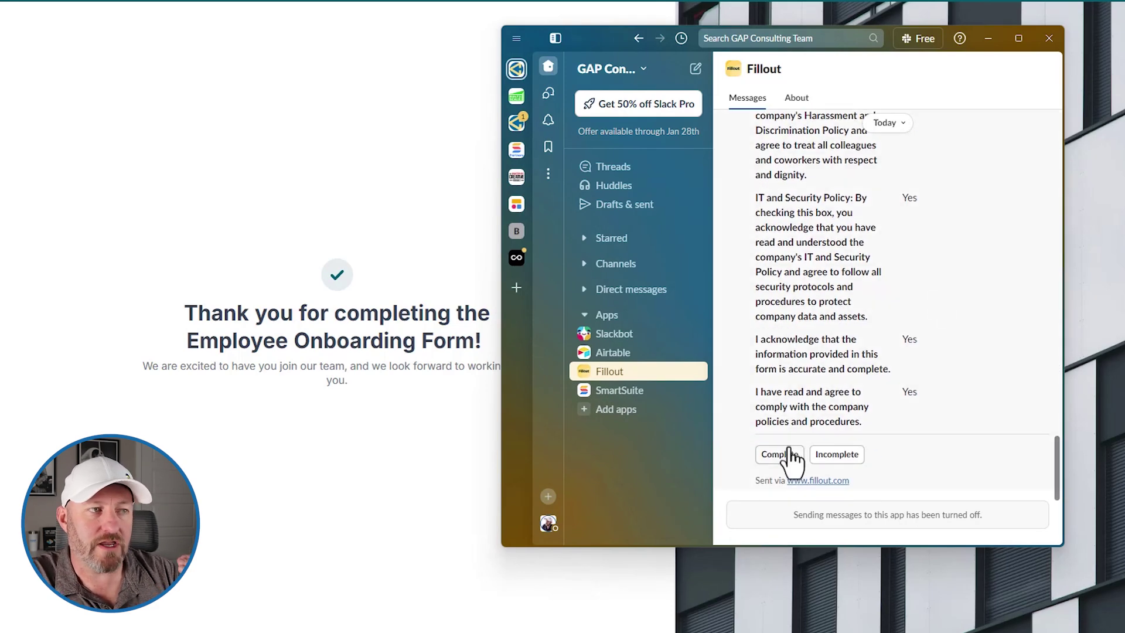
pyautogui.click(790, 451)
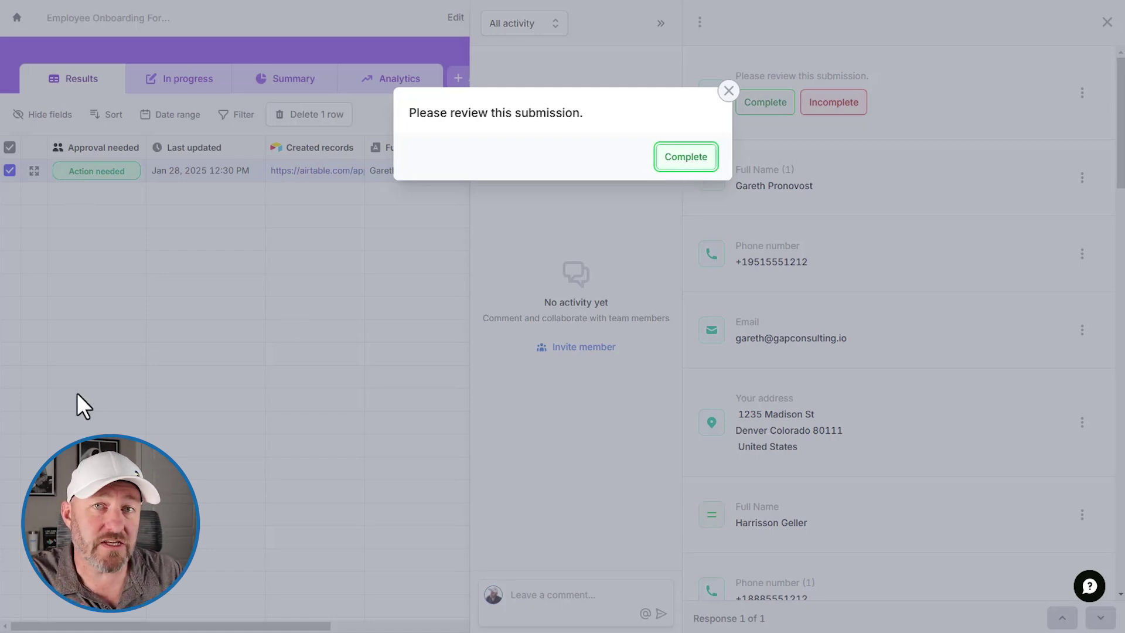
# Step: Confirm marking the test submission Complete in the review dialog
pyautogui.click(669, 160)
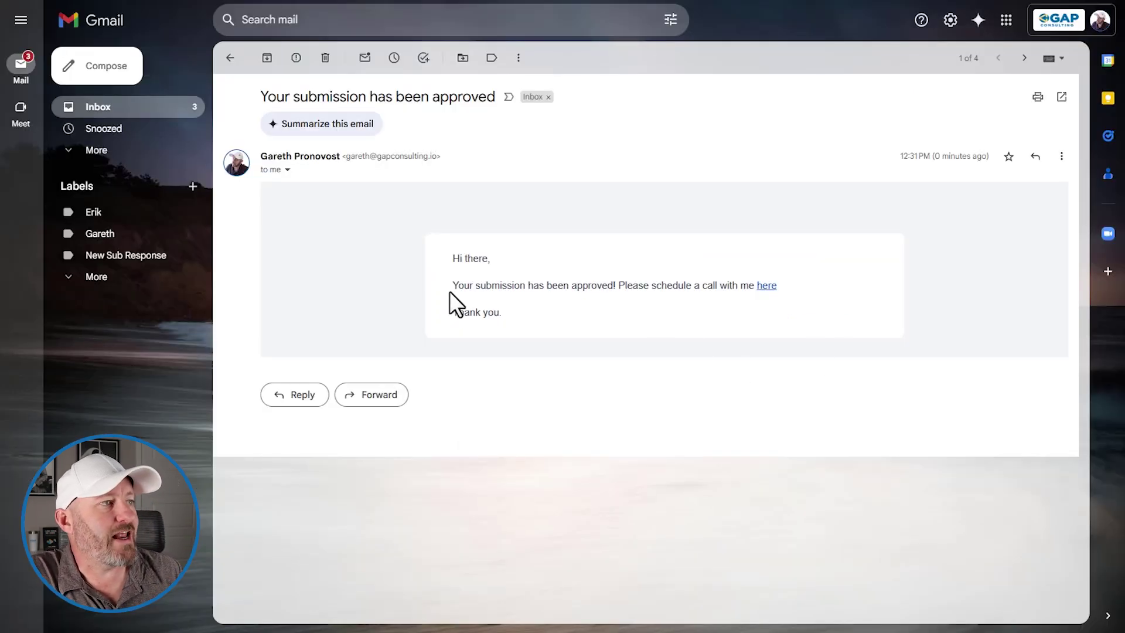
# Step: Follow the 'here' link in the 'Your submission has been approved' email to the 30-minute booking page
pyautogui.click(771, 285)
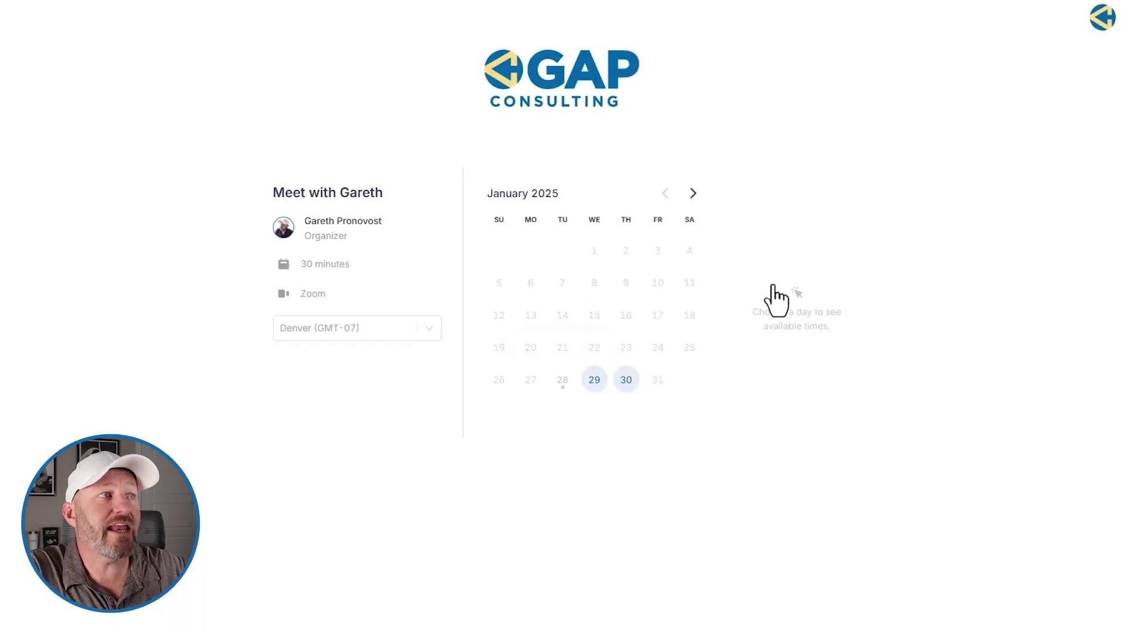
# Step: Choose Thursday, Jan 30, 2025 at 11:30 AM and start entering the attendee's name
pyautogui.click(626, 392)
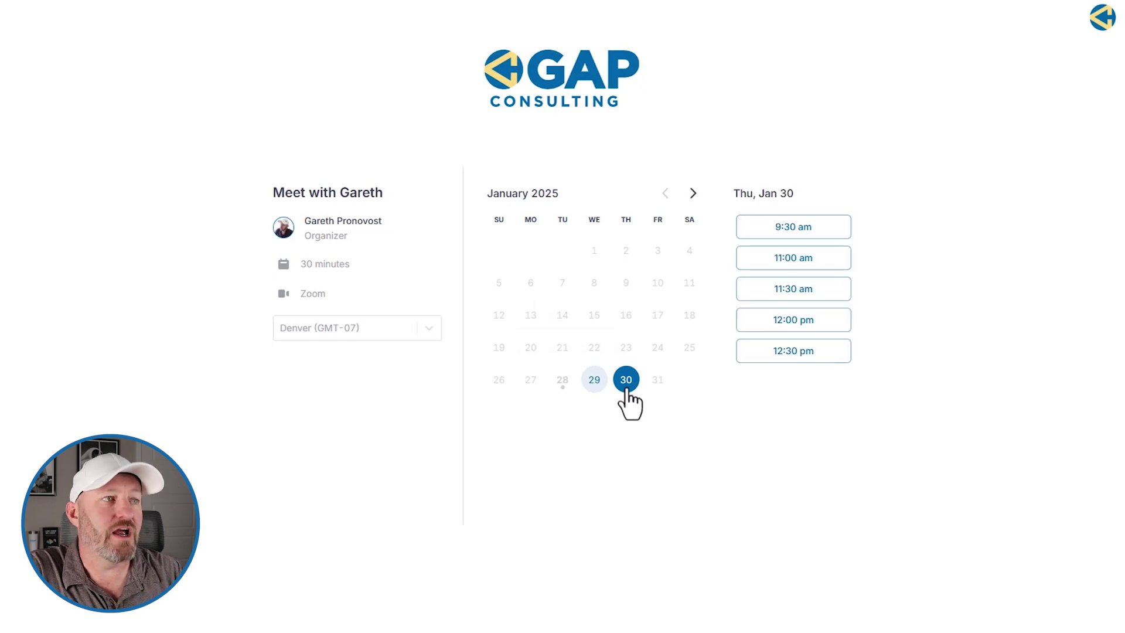
pyautogui.click(798, 289)
pyautogui.click(659, 243)
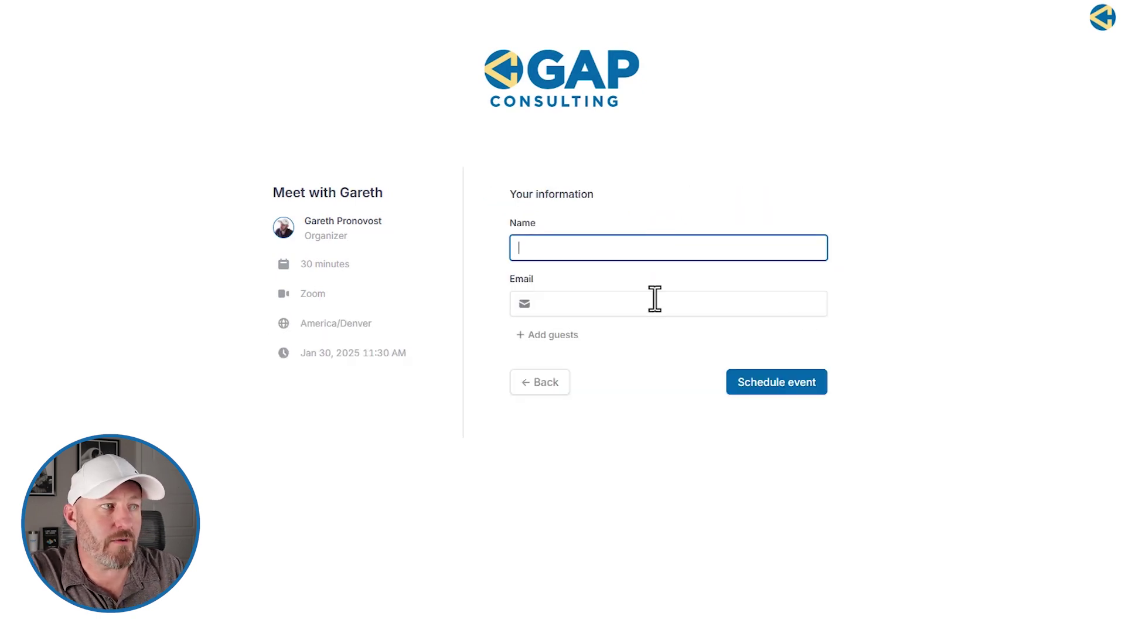